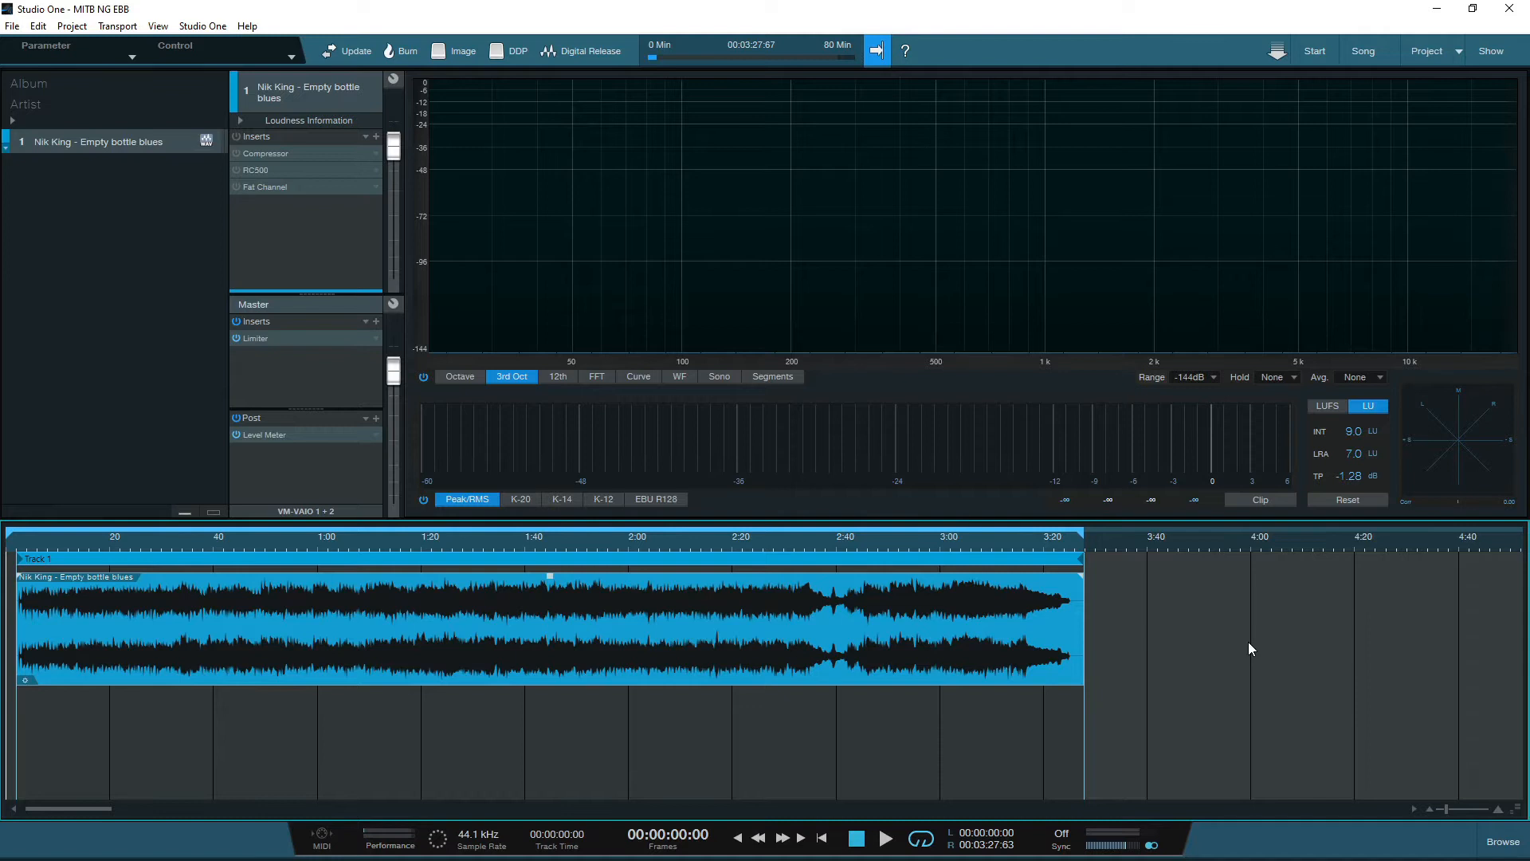
# Play the song from about 0:20 with the master Limiter and post-fader Level Meter open to check its levels, and stop playback.
pyautogui.click(112, 541)
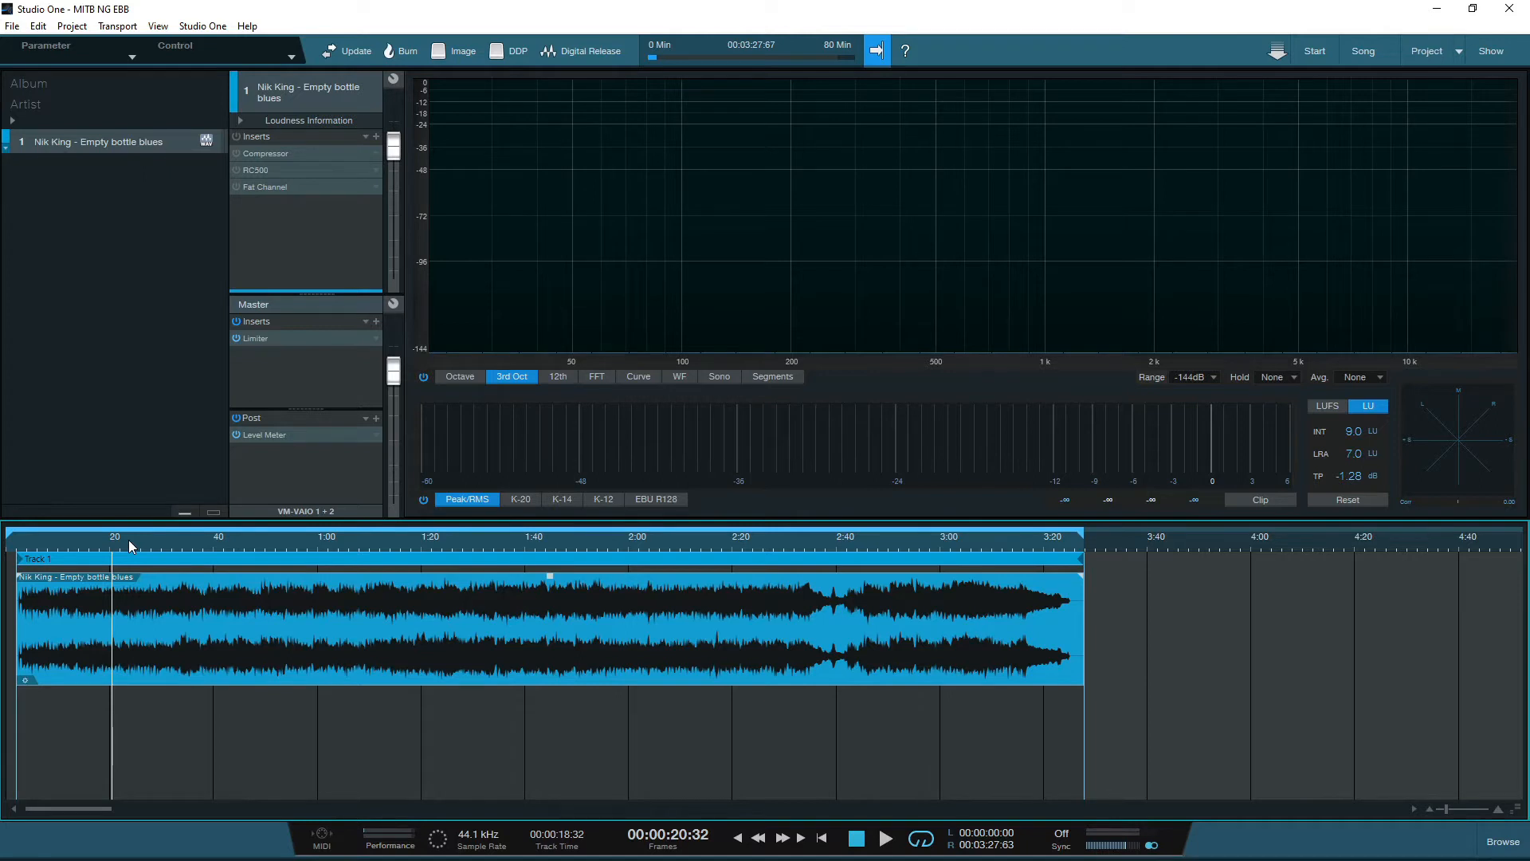
pyautogui.press('space')
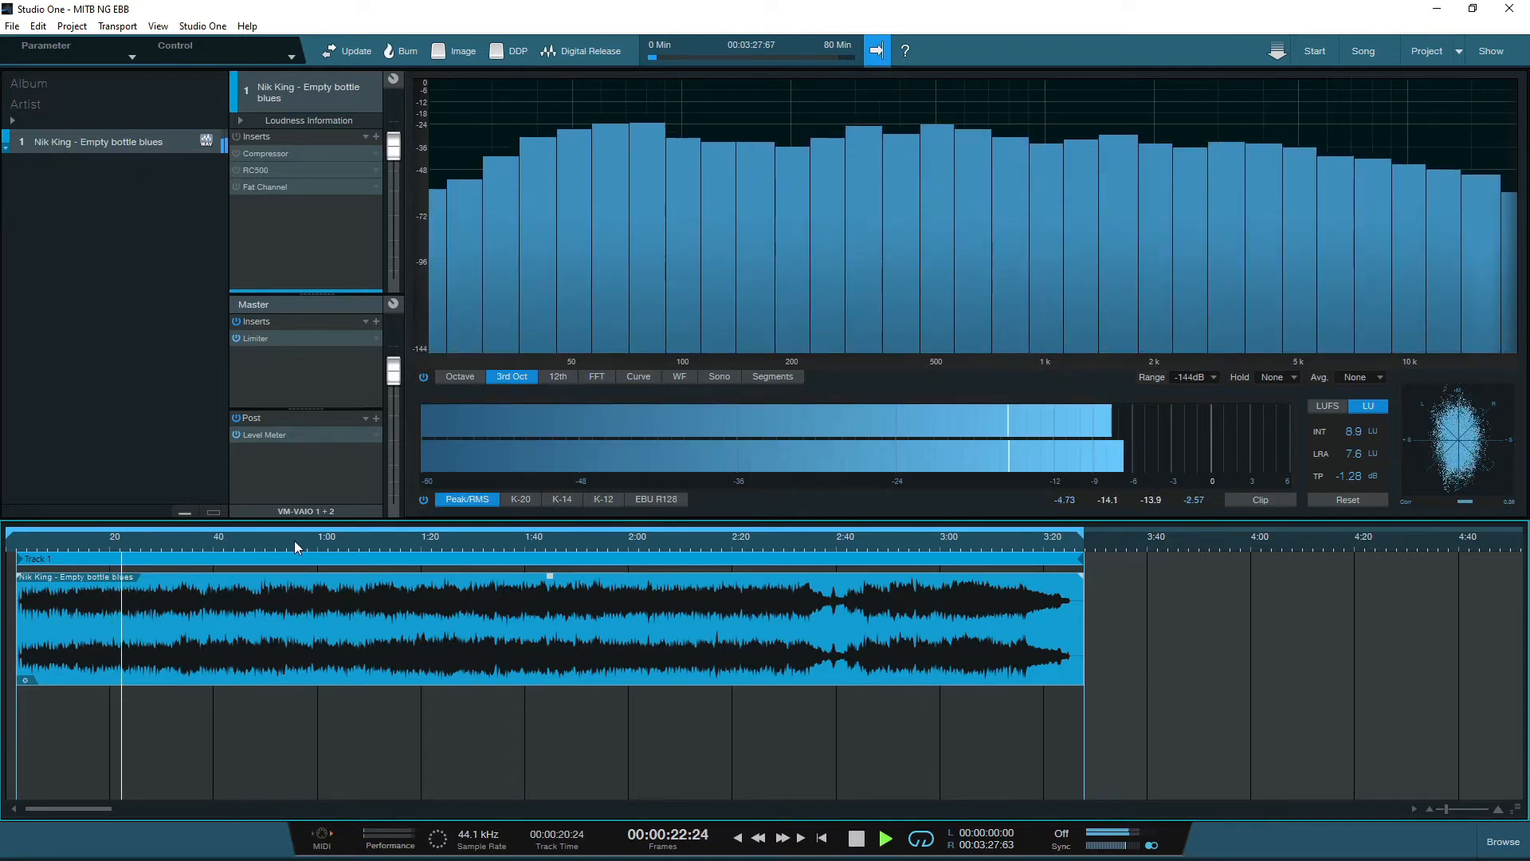
pyautogui.click(304, 341)
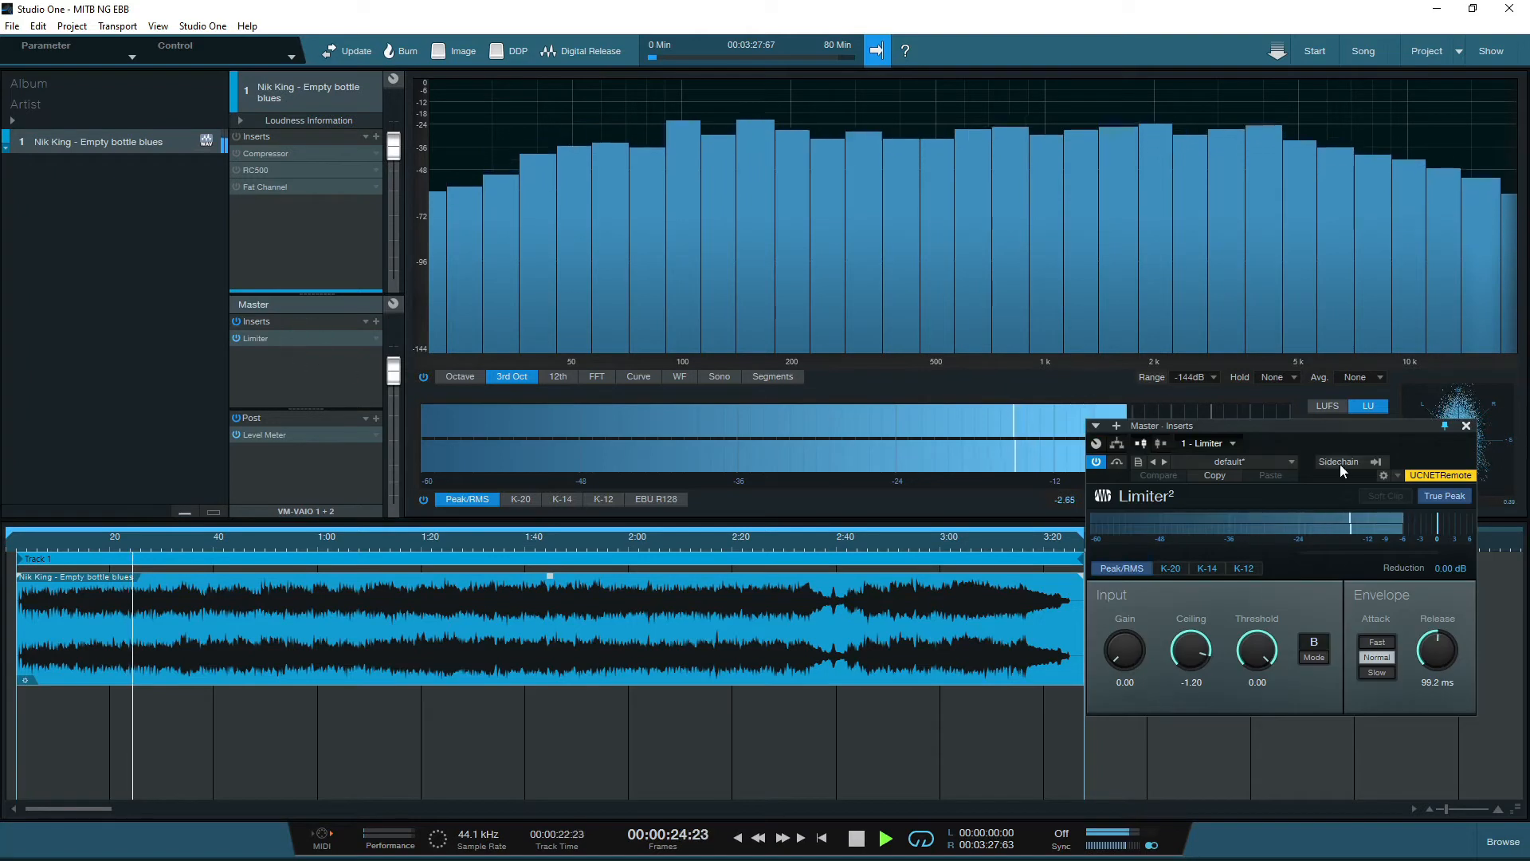
pyautogui.moveTo(1336, 428); pyautogui.dragTo(290, 80)
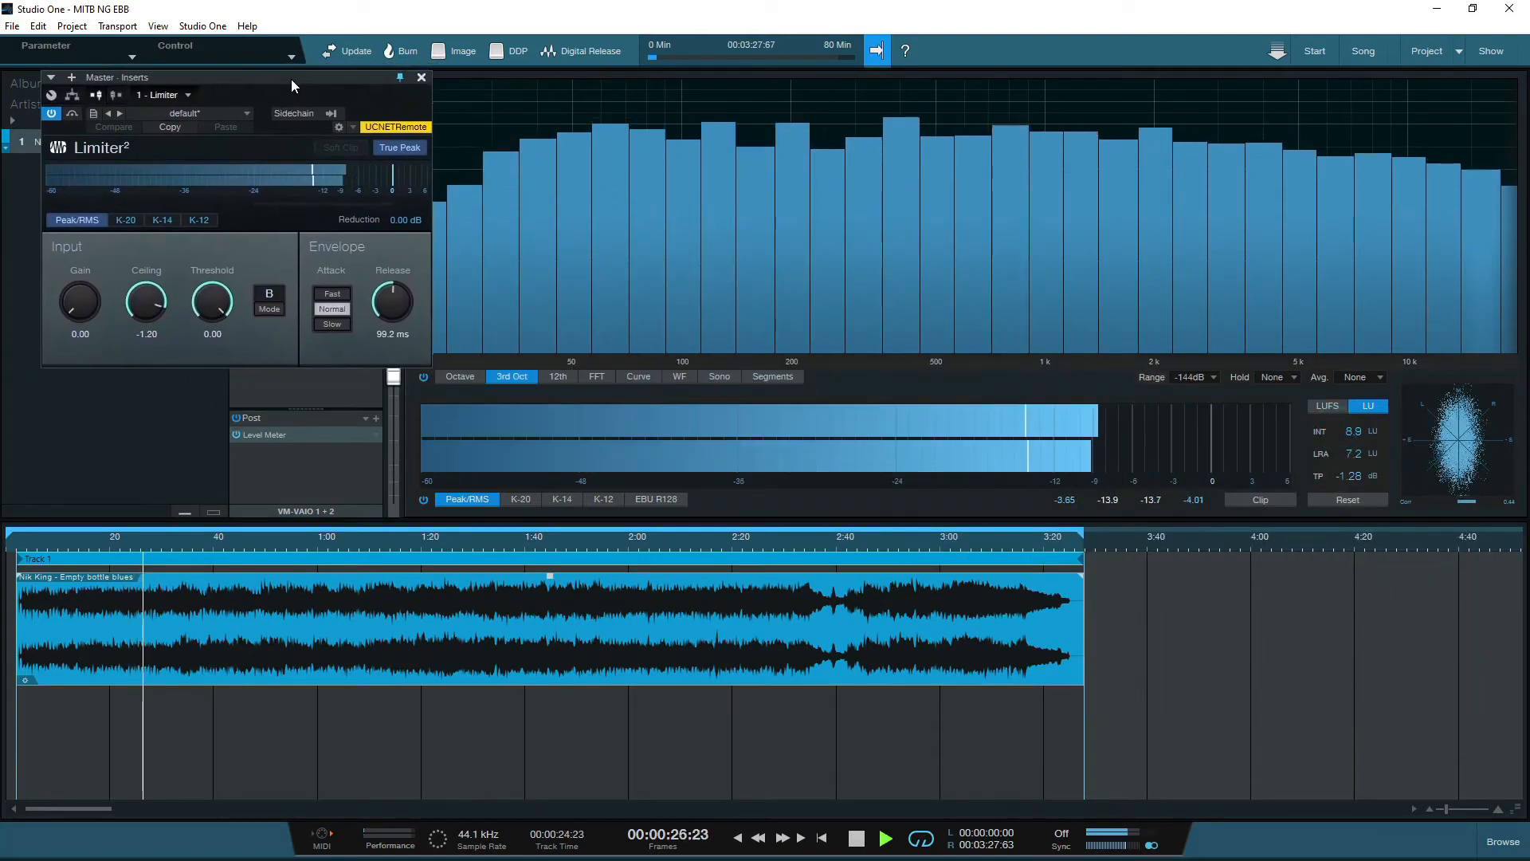
pyautogui.click(333, 437)
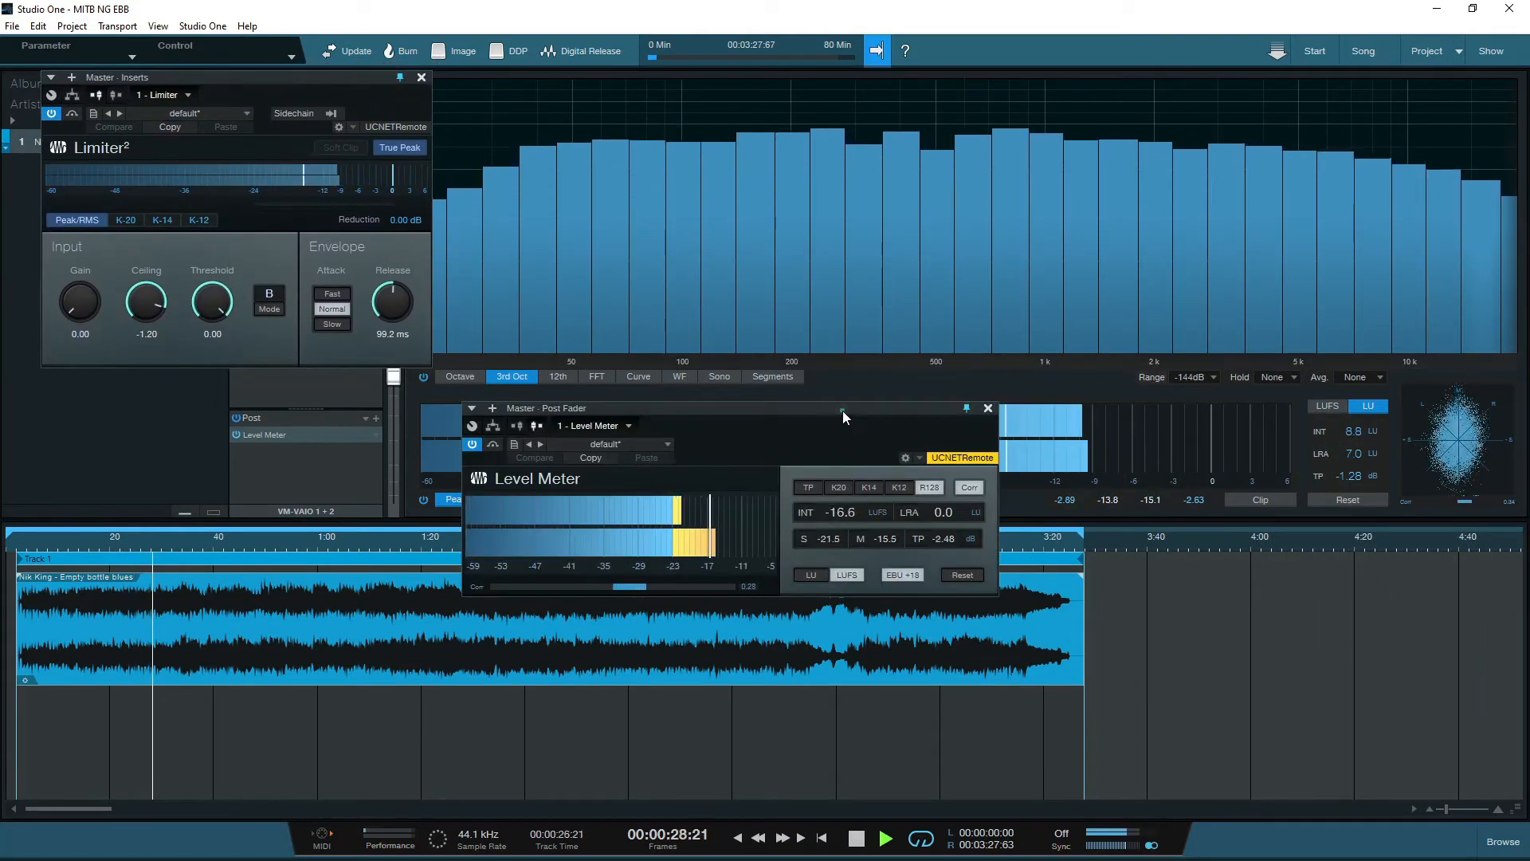
pyautogui.moveTo(843, 410); pyautogui.dragTo(892, 168)
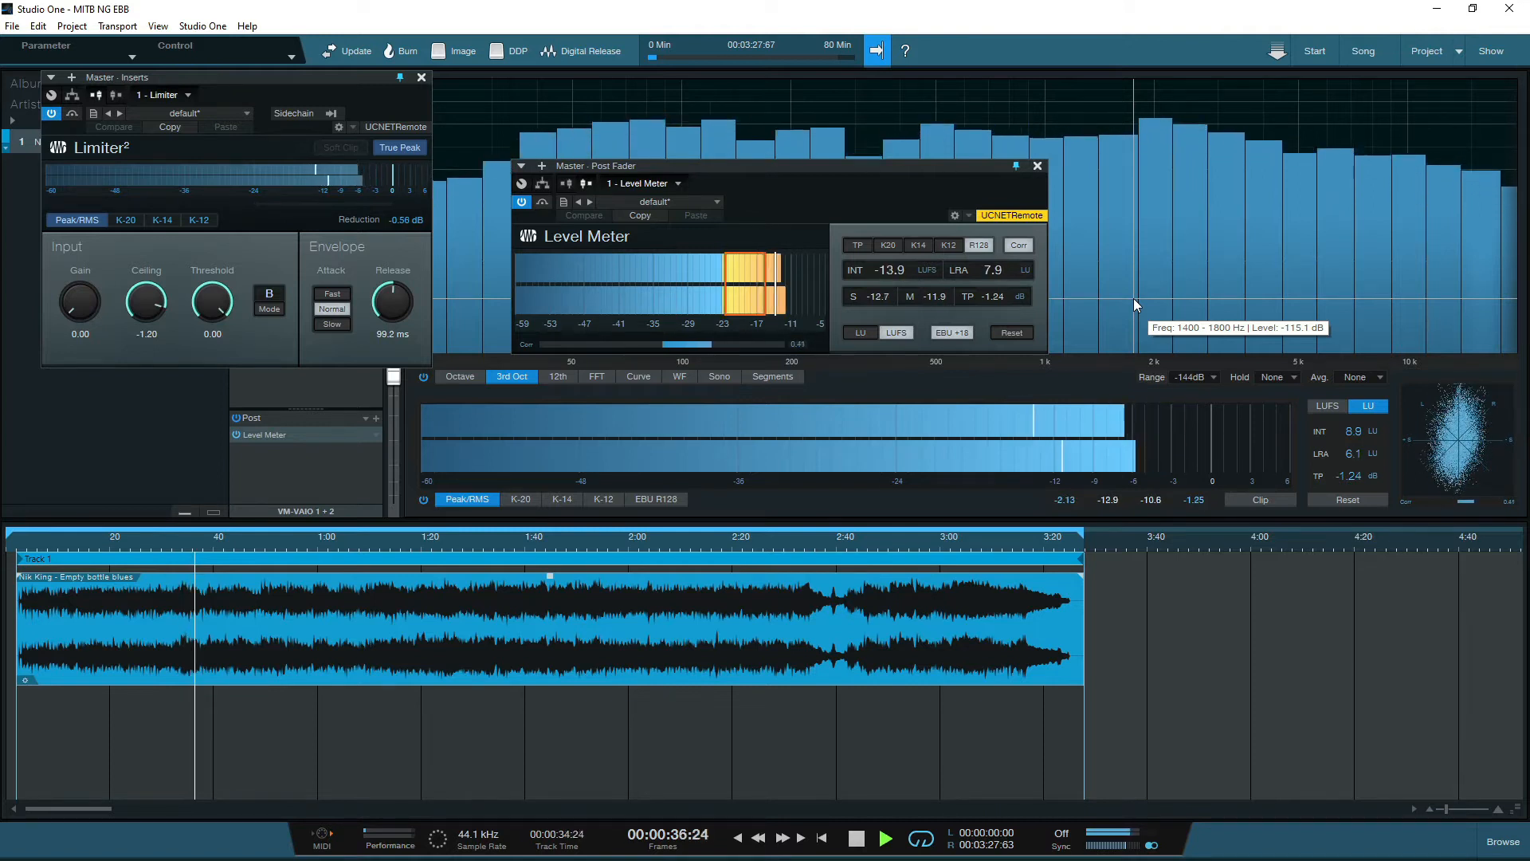
pyautogui.press('space')
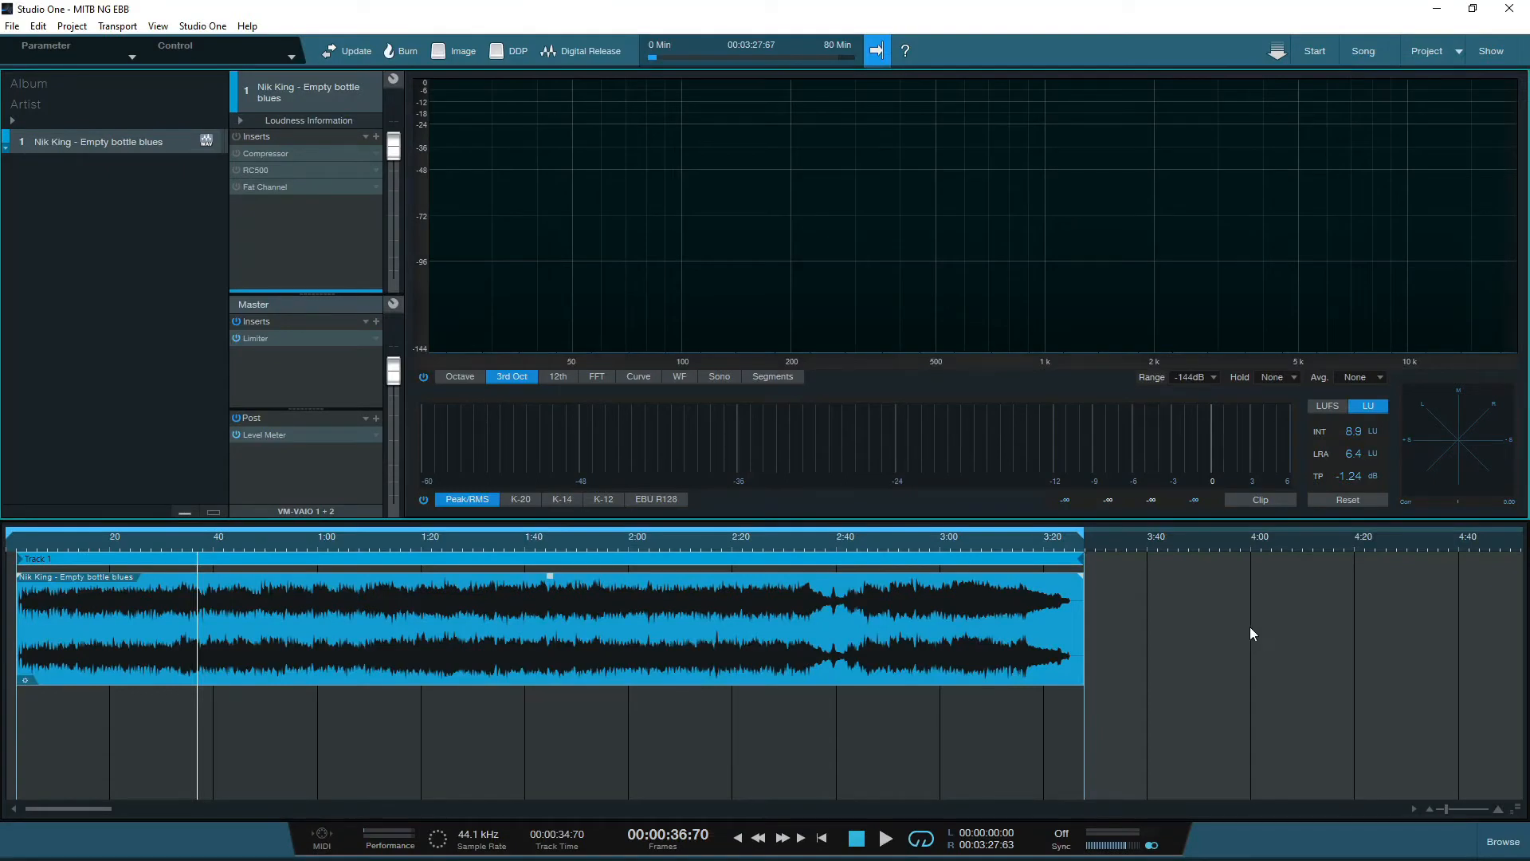
# Open the track's Compressor and compare the playing song with it active and bypassed, leaving it active.
pyautogui.click(285, 152)
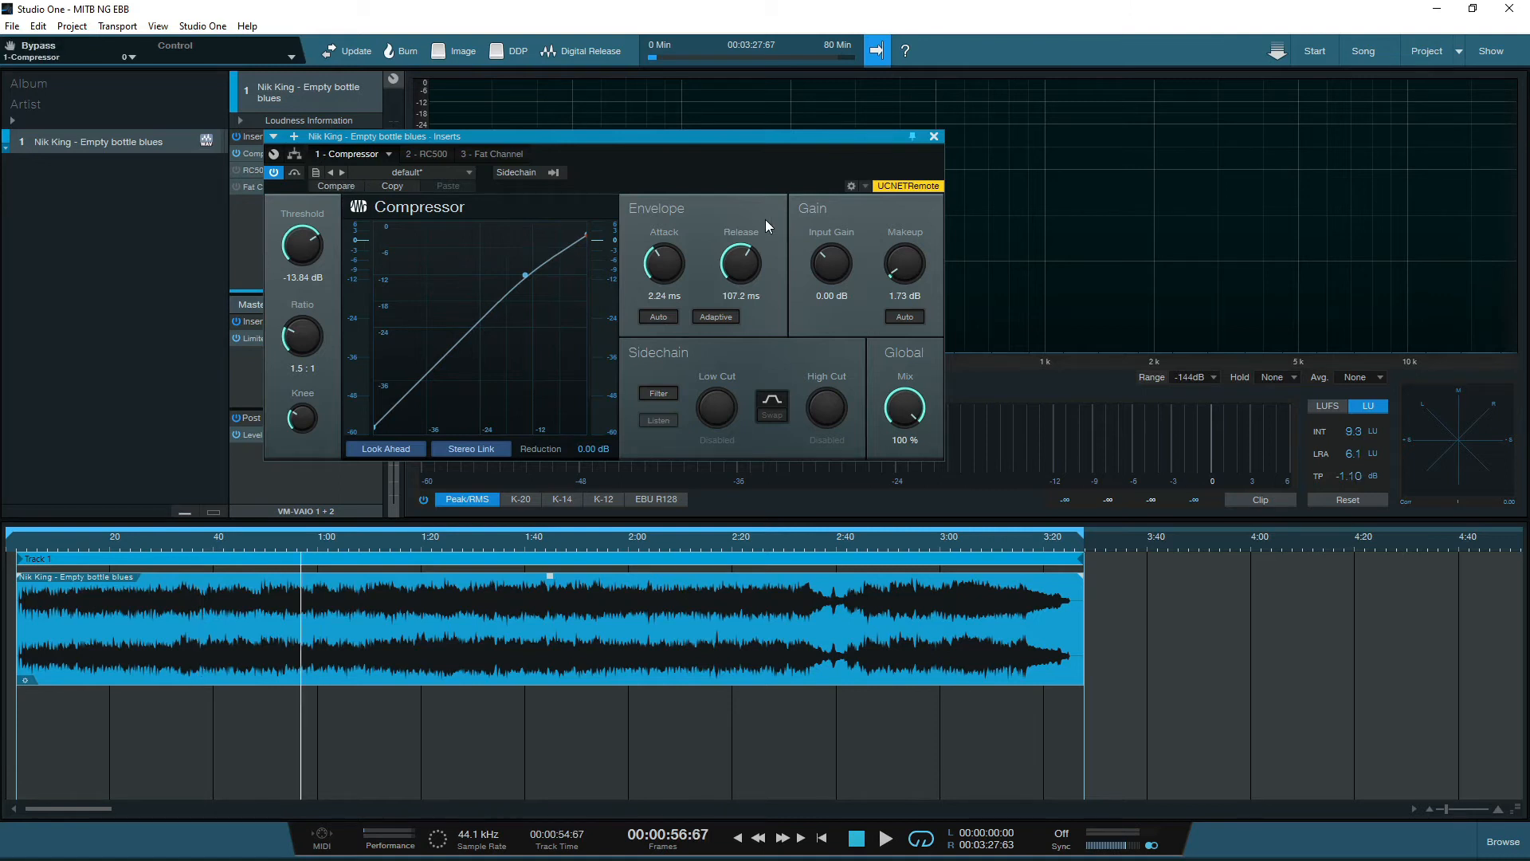
pyautogui.press('space')
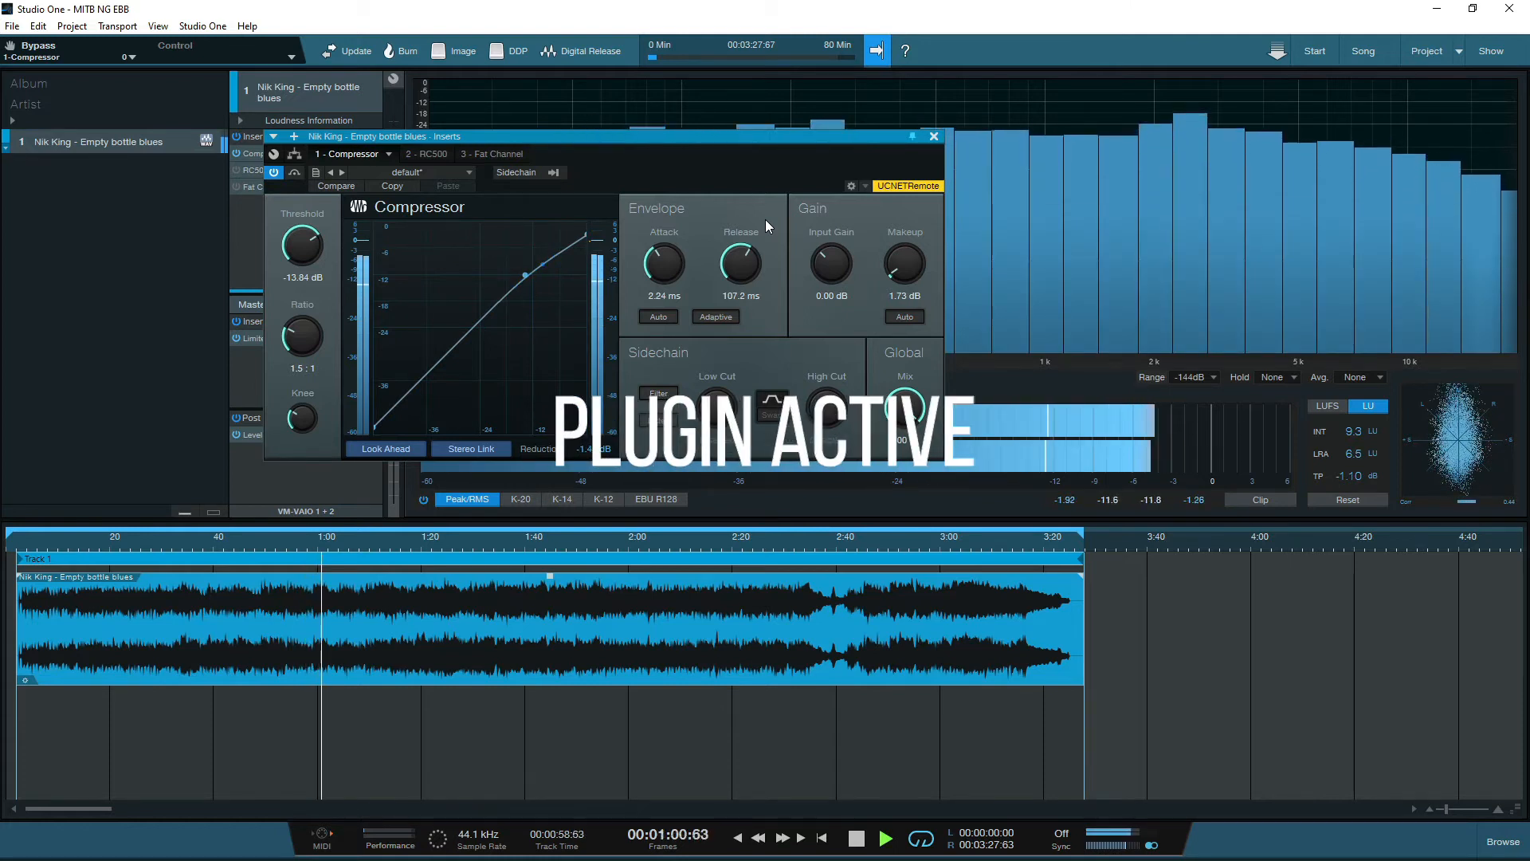
pyautogui.click(294, 172)
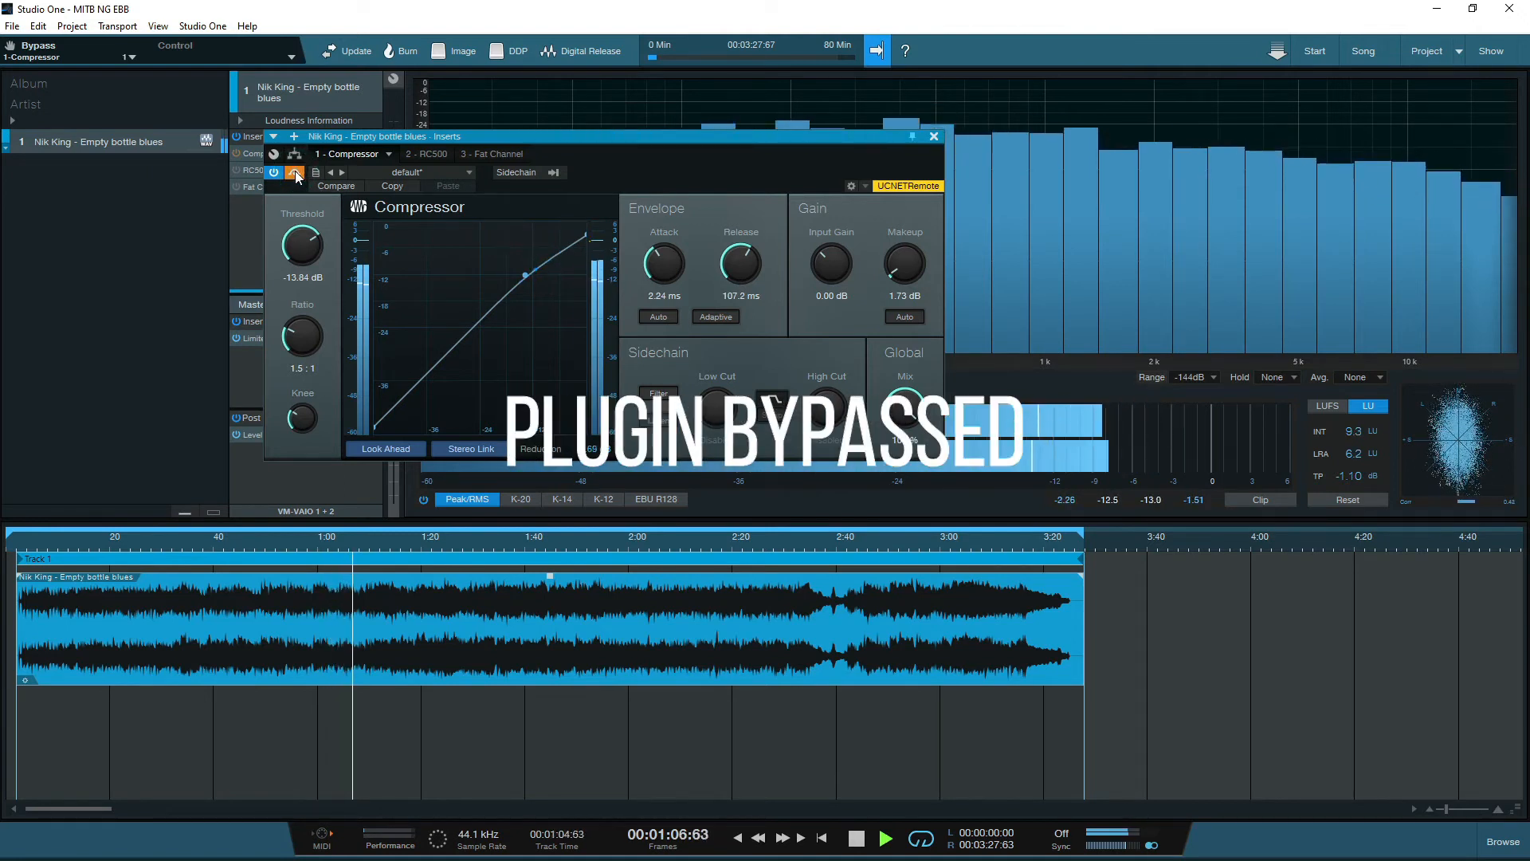
pyautogui.click(294, 172)
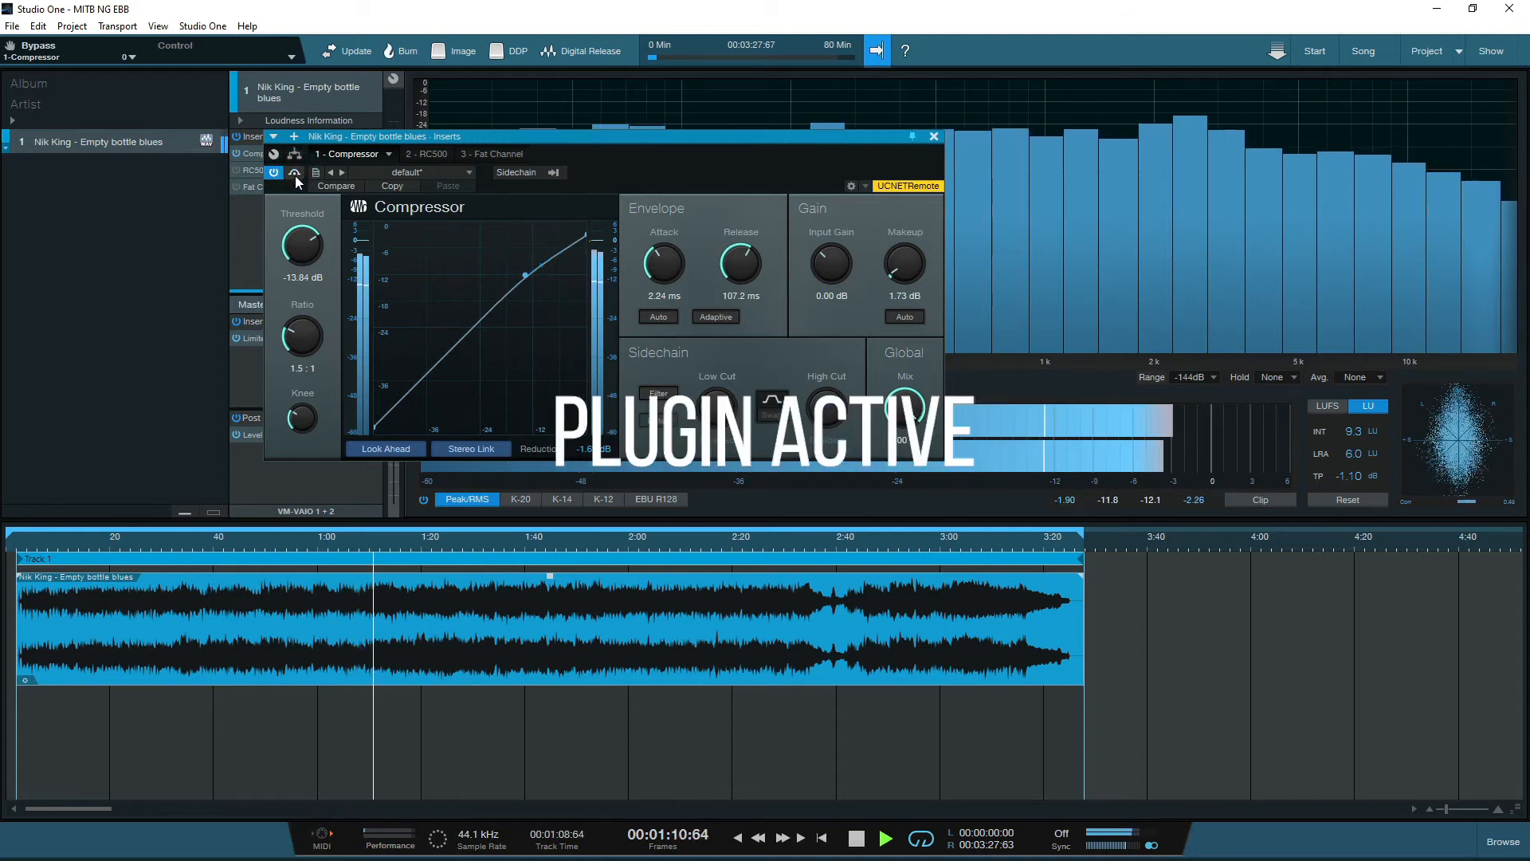
pyautogui.click(295, 177)
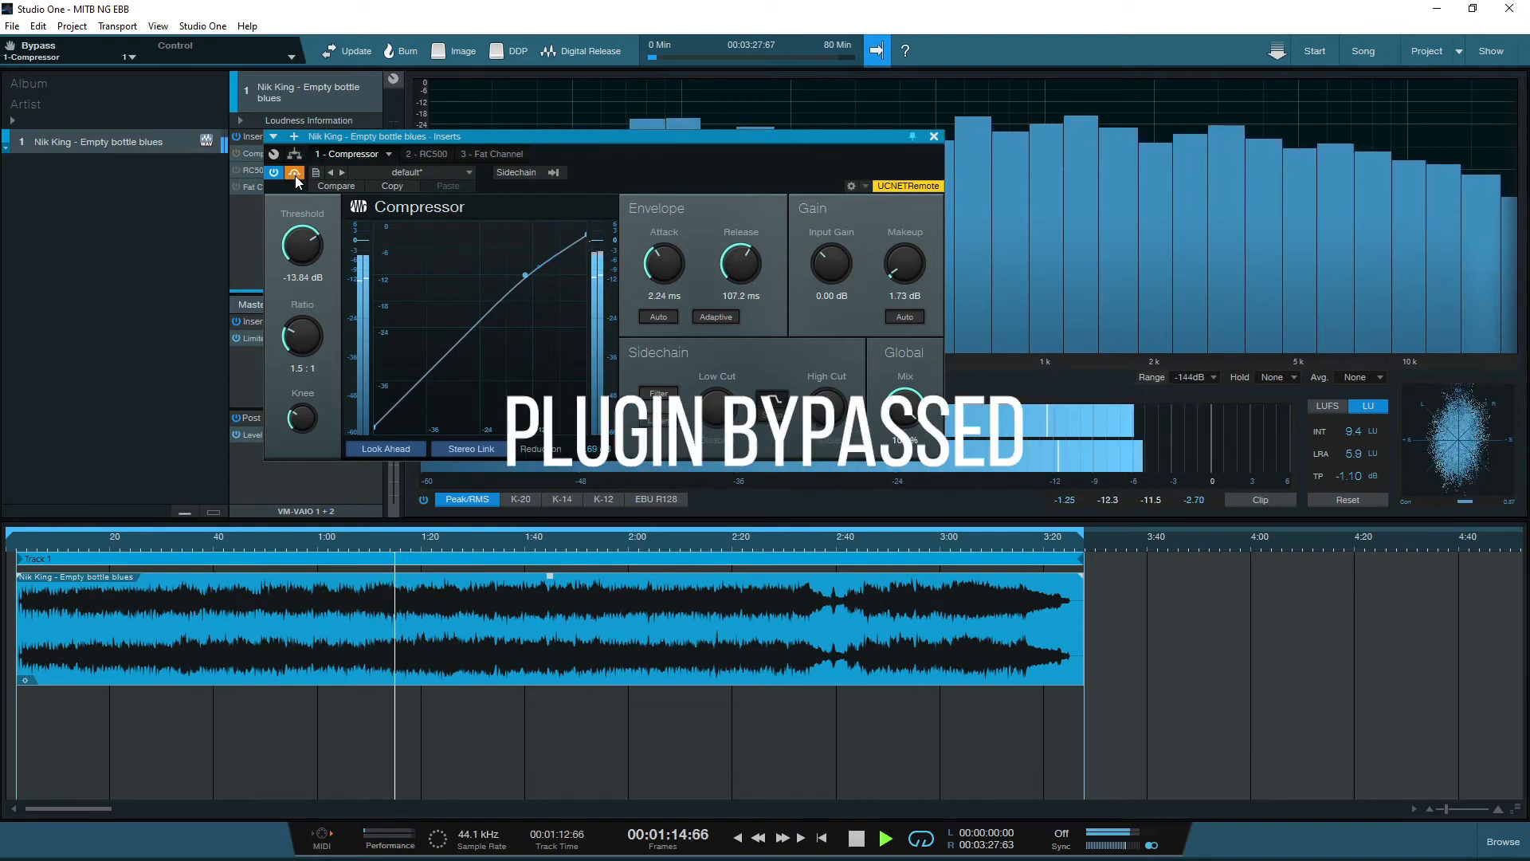
pyautogui.click(296, 179)
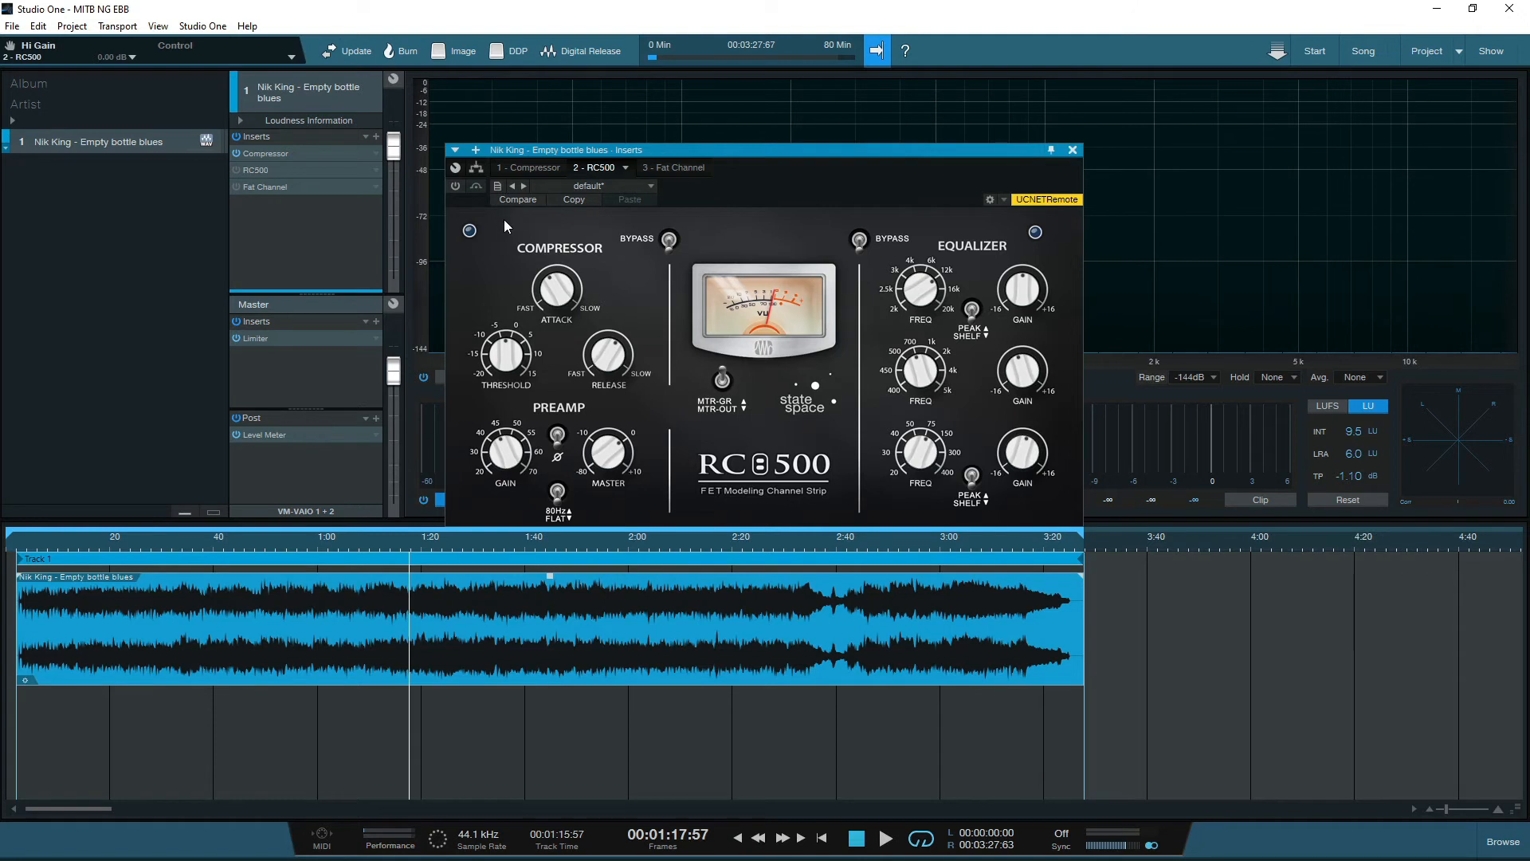
# Enable the RC500 and compare the song from about 0:30 with it on and off, leaving it enabled.
pyautogui.click(456, 187)
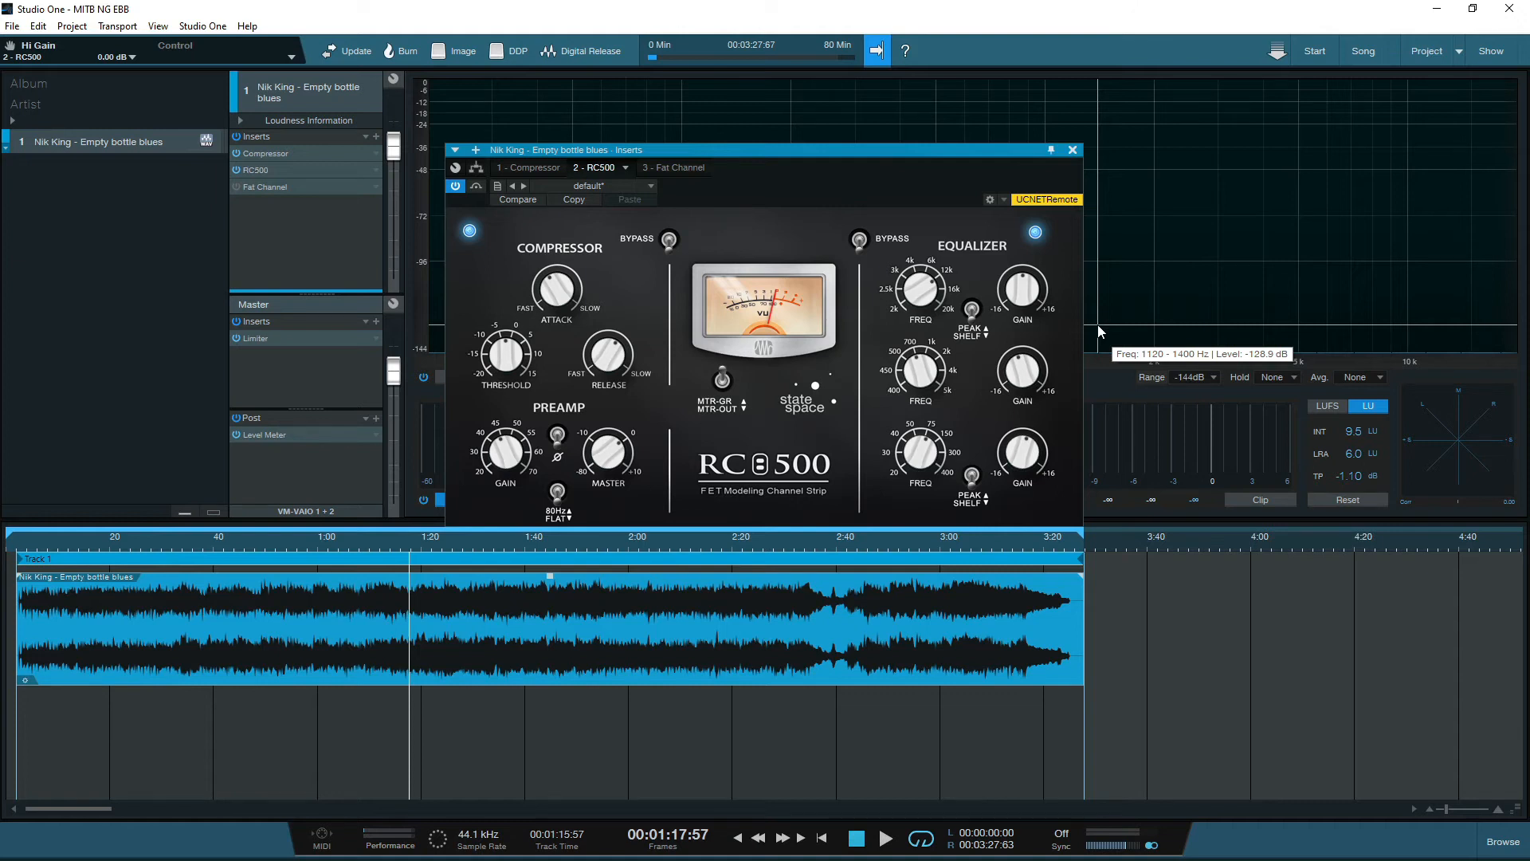
pyautogui.click(167, 547)
pyautogui.press('space')
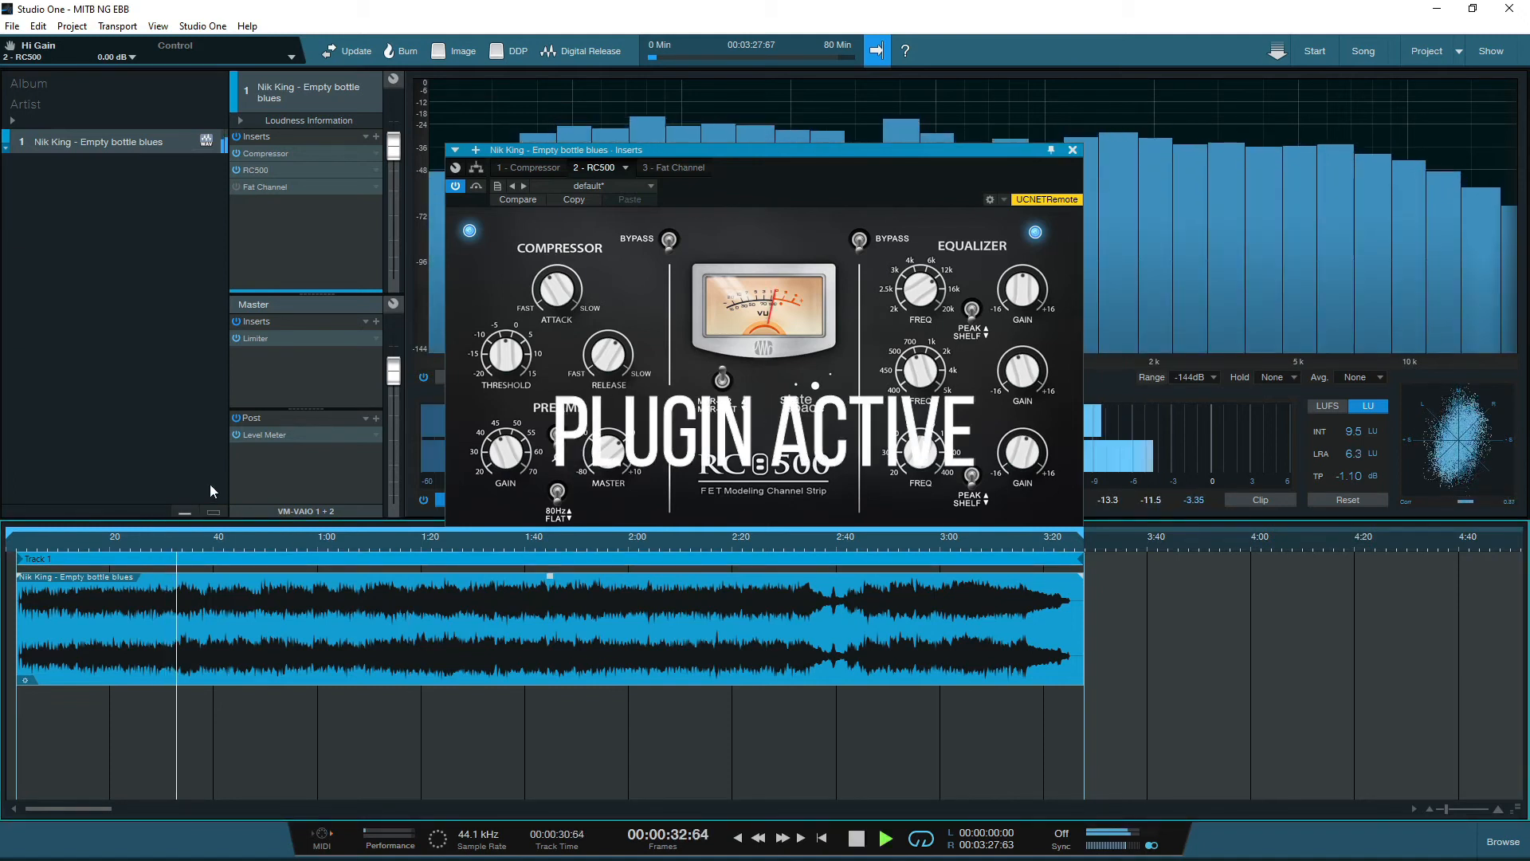
pyautogui.click(236, 170)
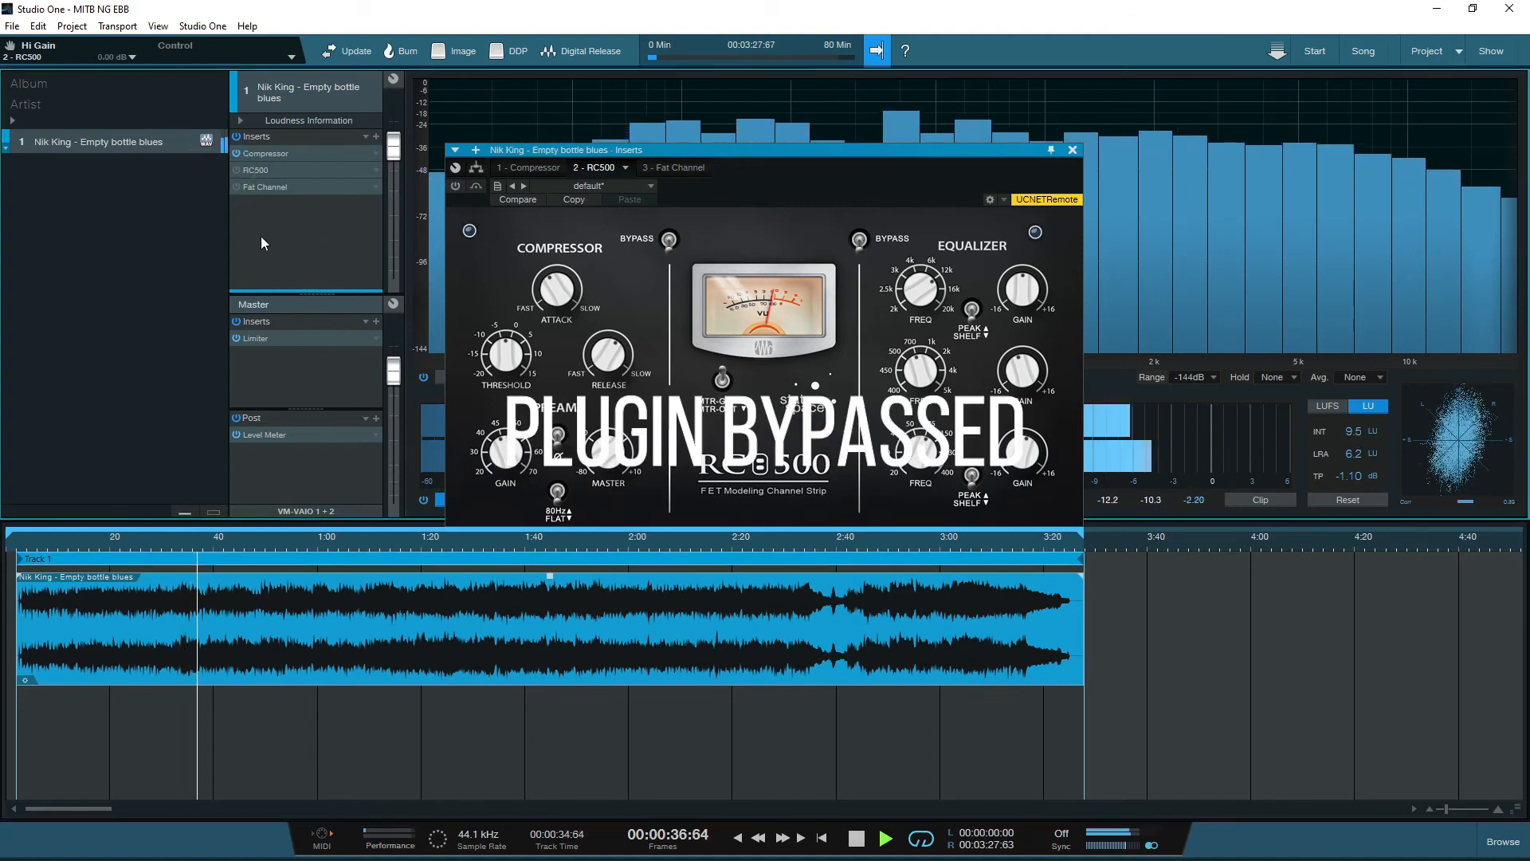
pyautogui.click(235, 170)
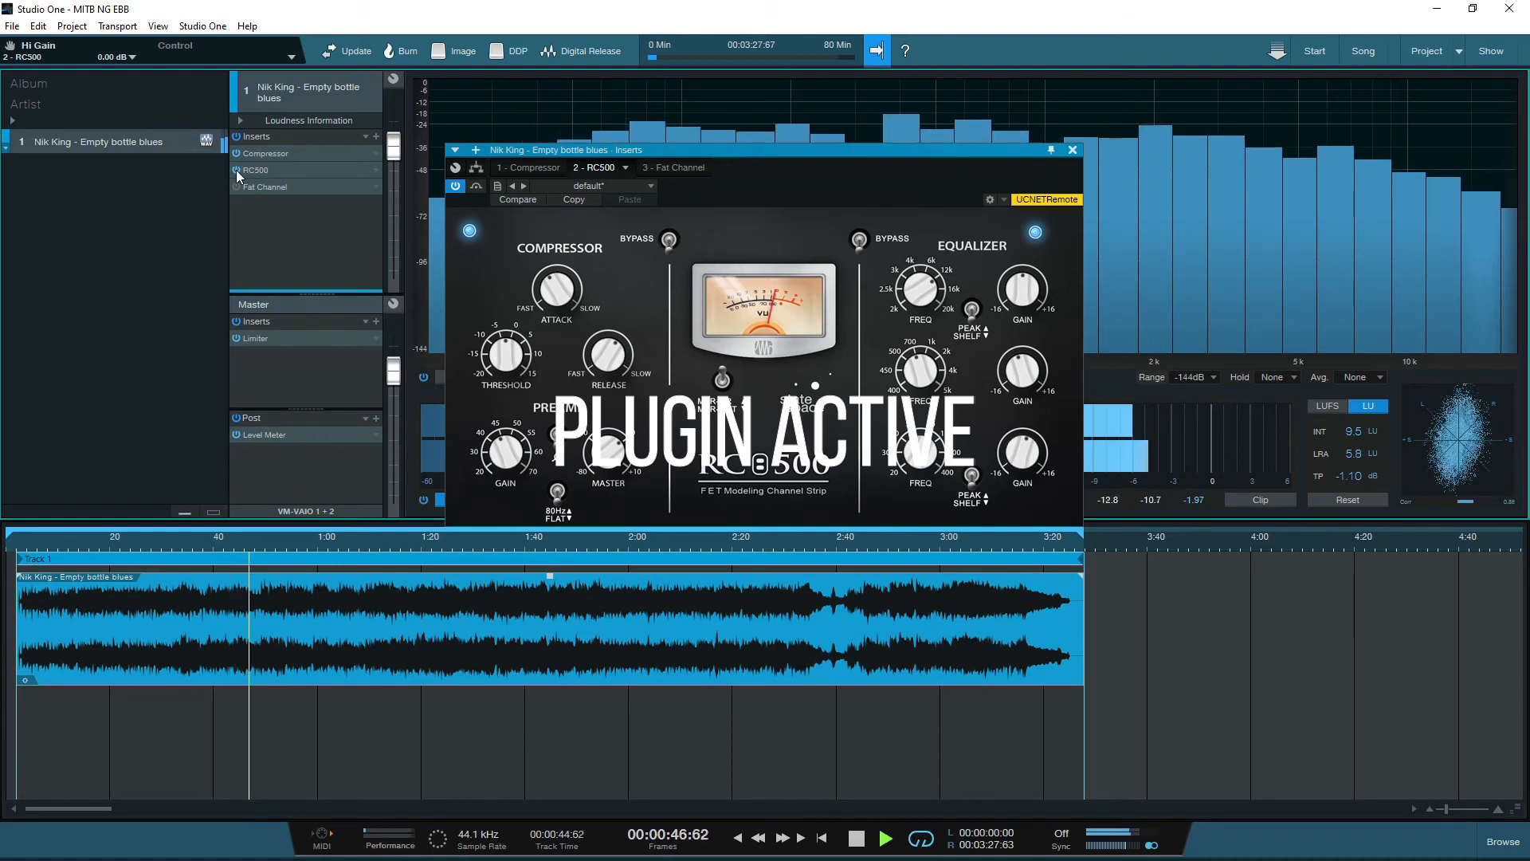
pyautogui.click(235, 170)
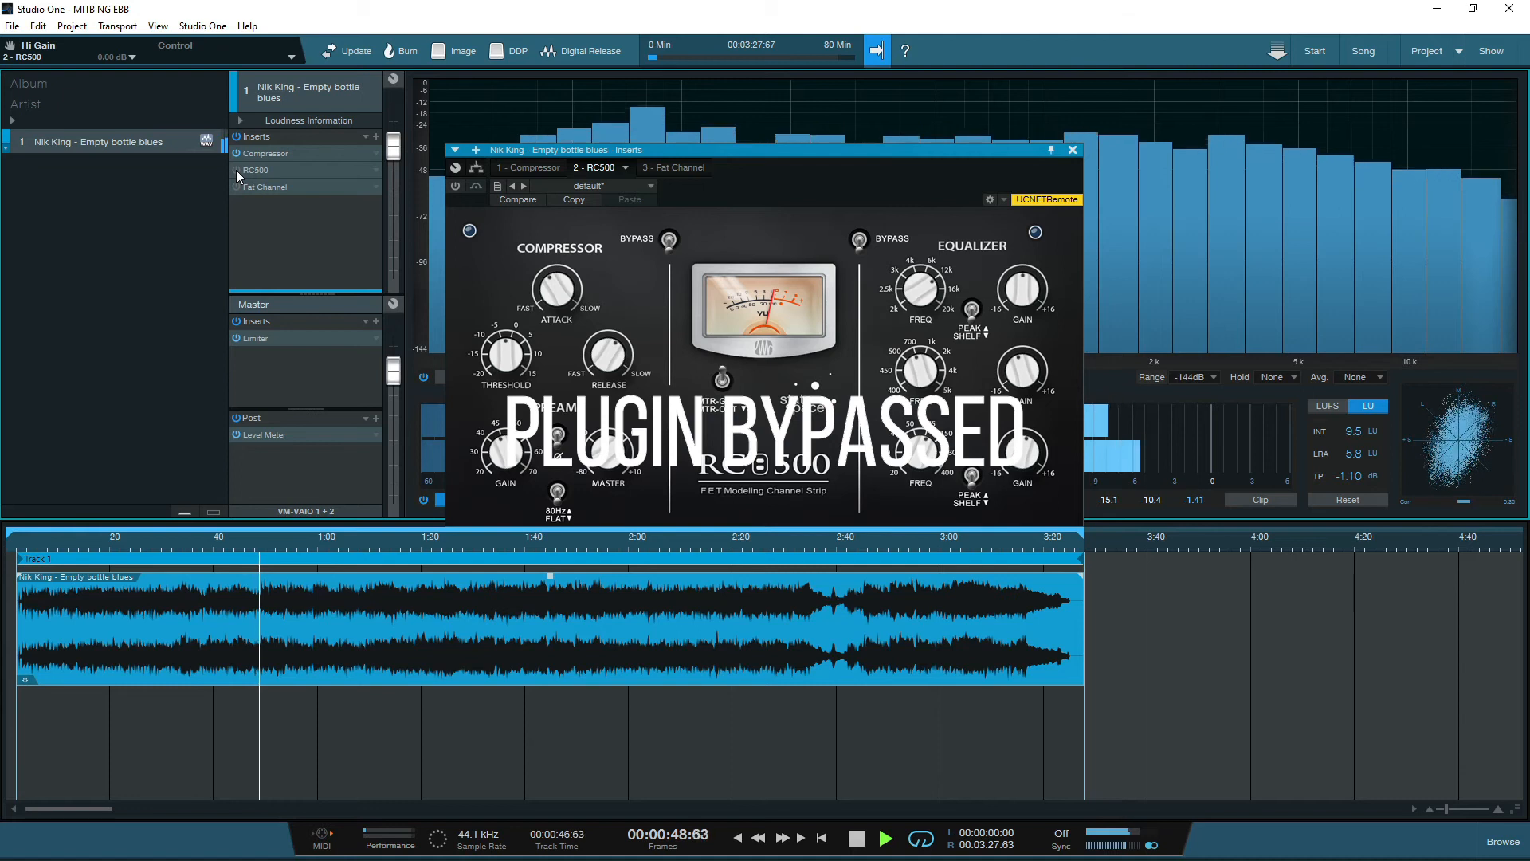
pyautogui.click(236, 170)
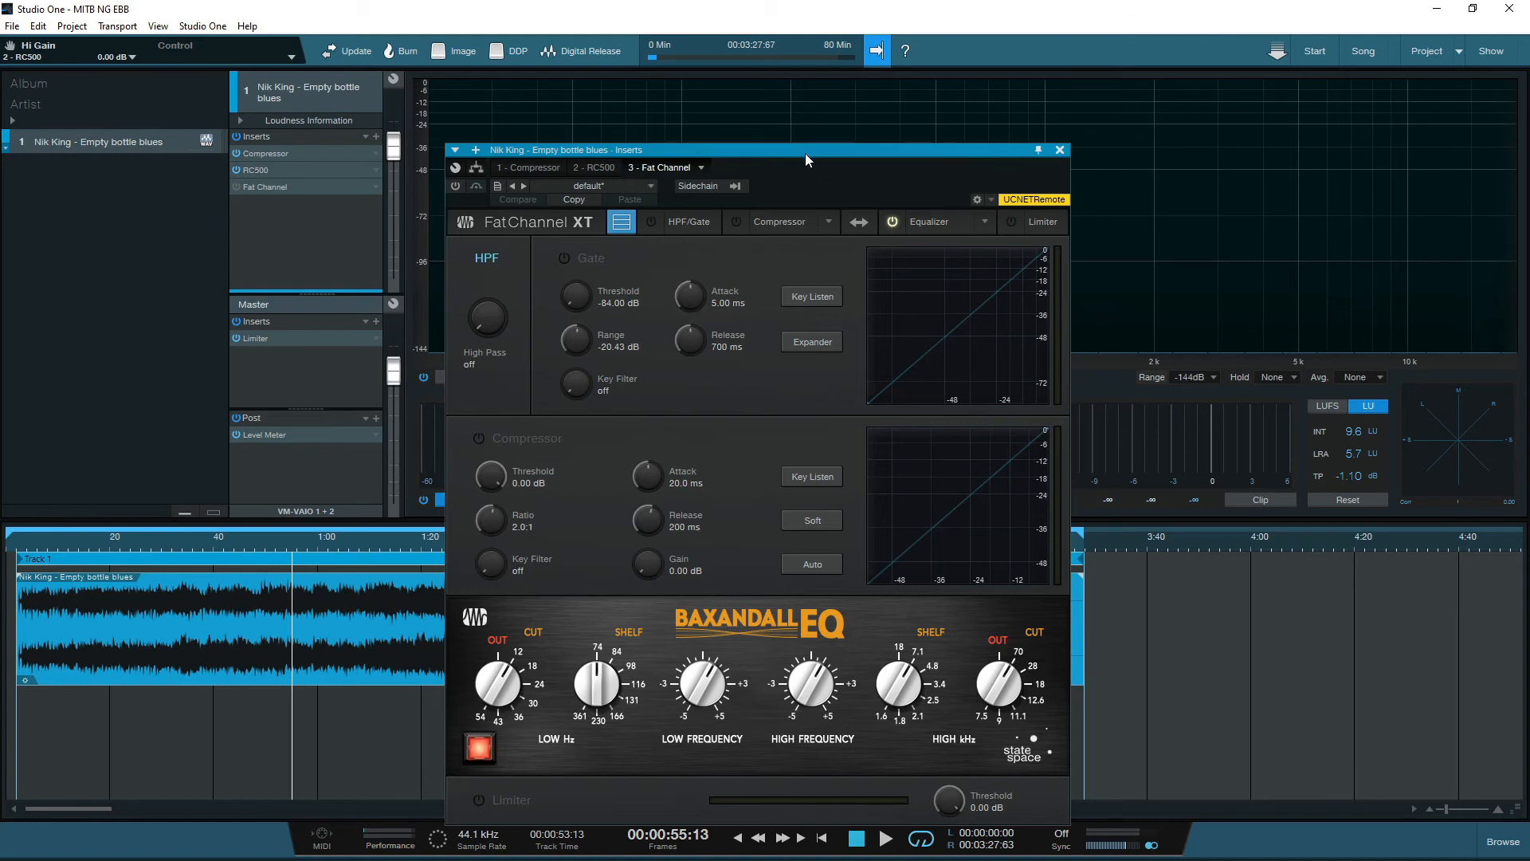
# Play the song and compare it with the Fat Channel on and off, leave it enabled and close its window.
pyautogui.moveTo(807, 151); pyautogui.dragTo(1116, 108)
pyautogui.press('space')
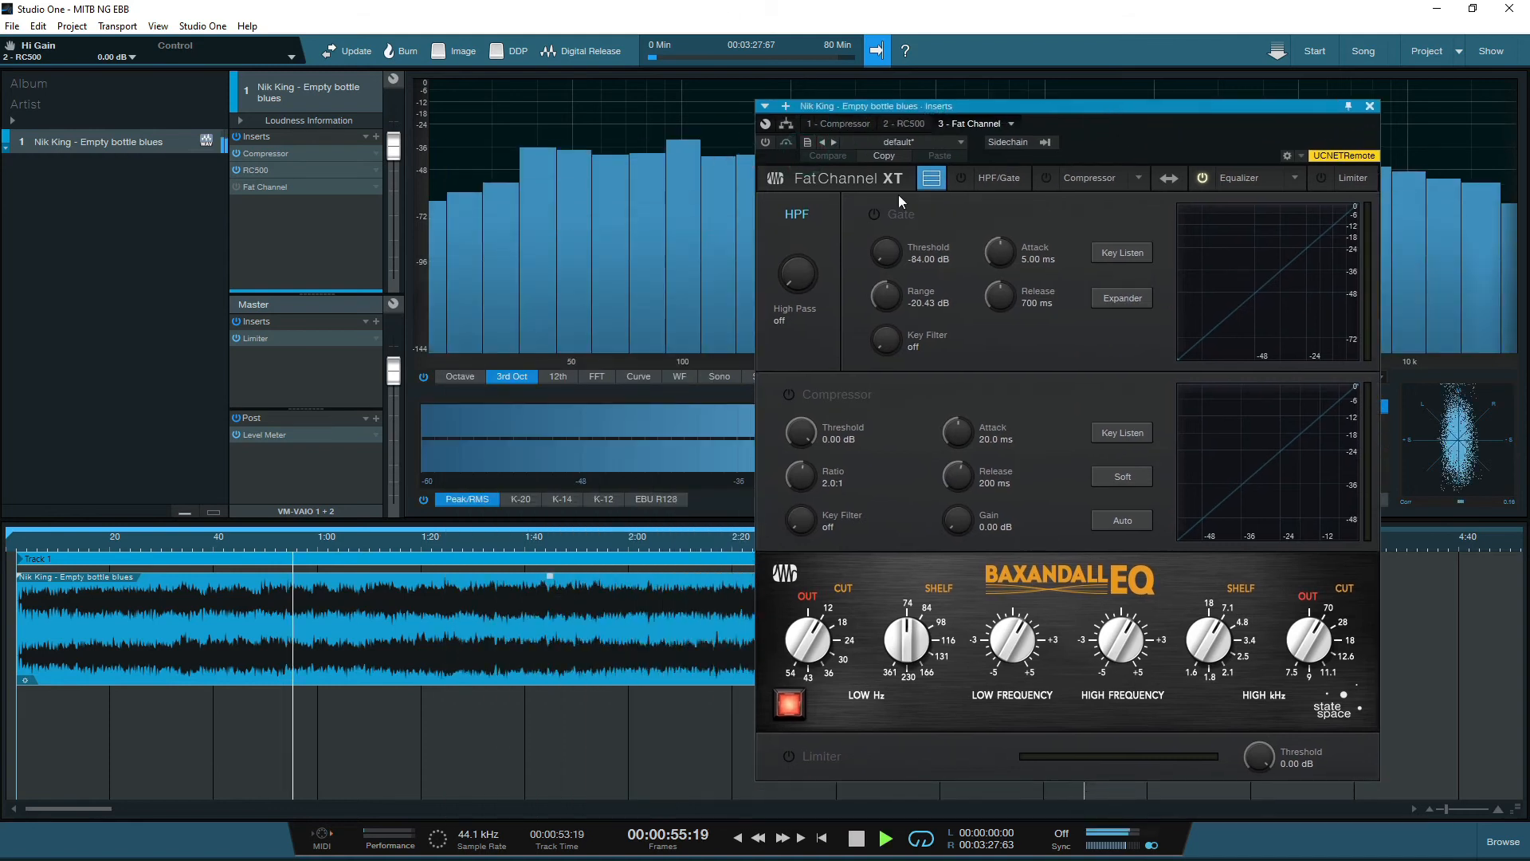
pyautogui.click(765, 142)
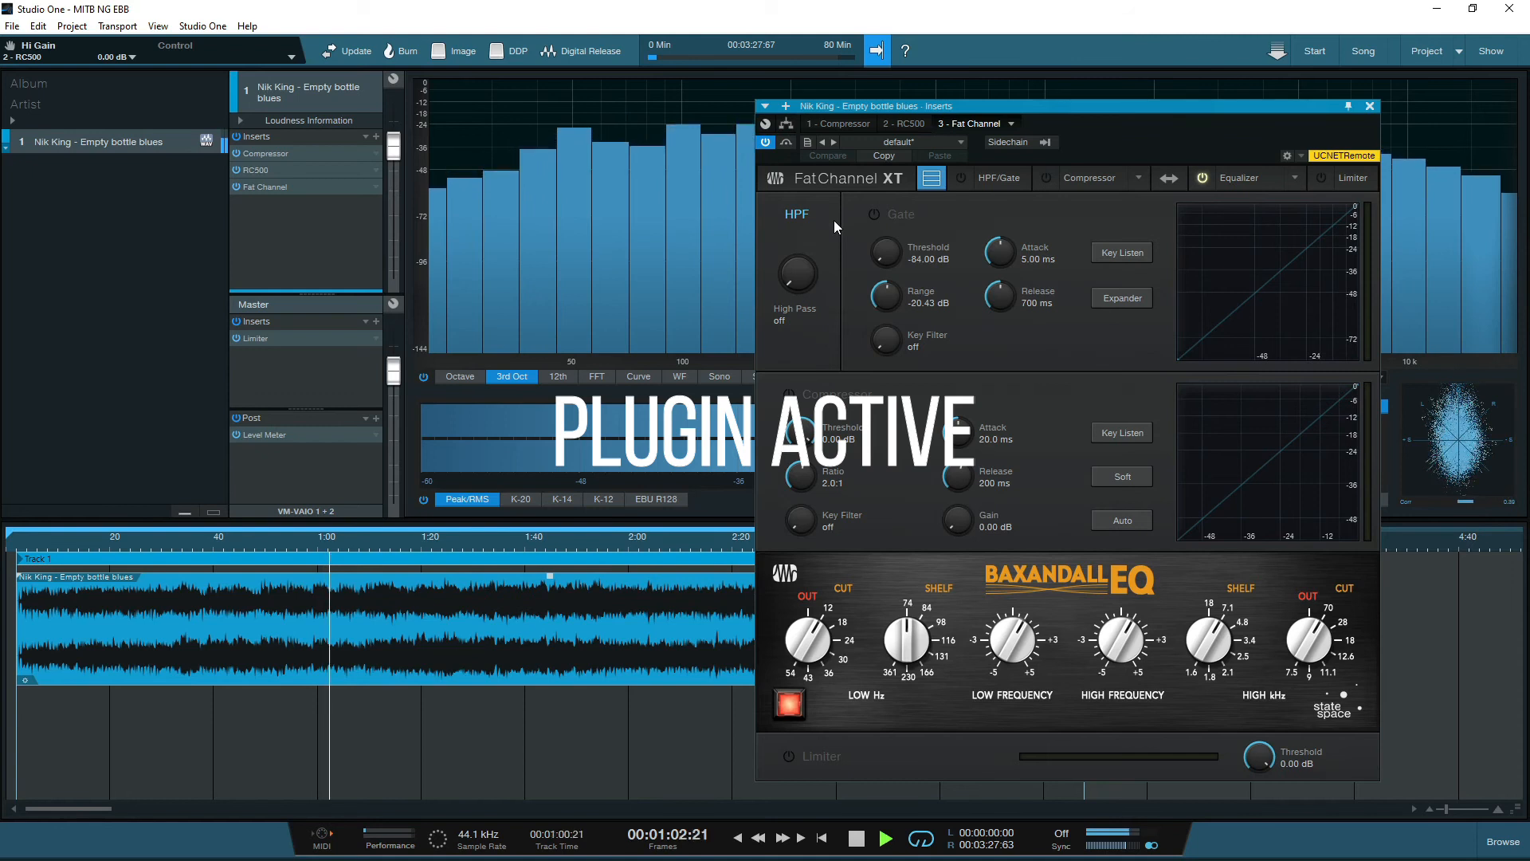
pyautogui.click(765, 143)
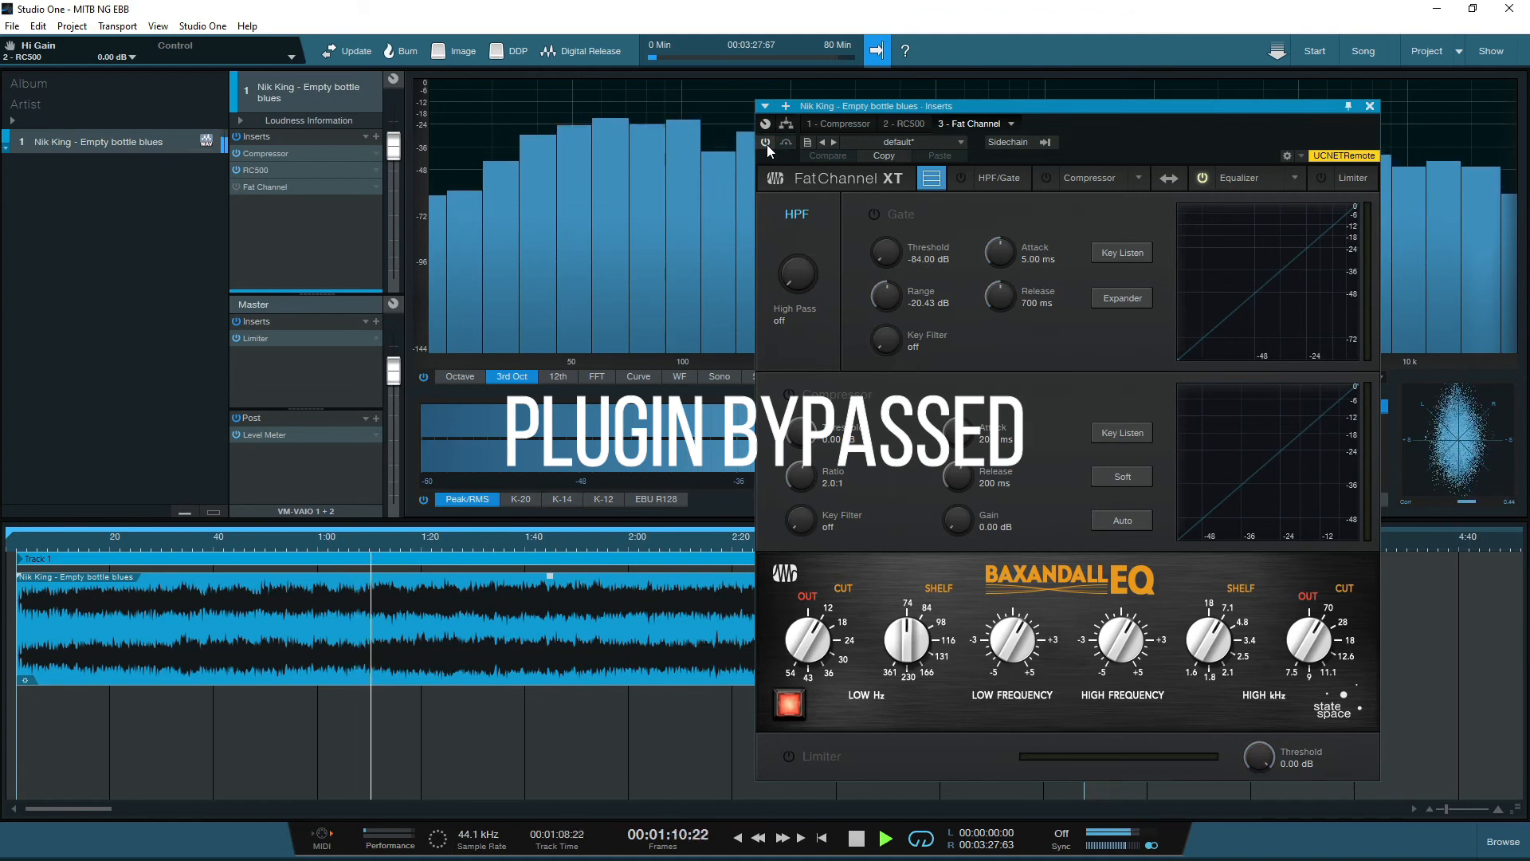
pyautogui.click(765, 143)
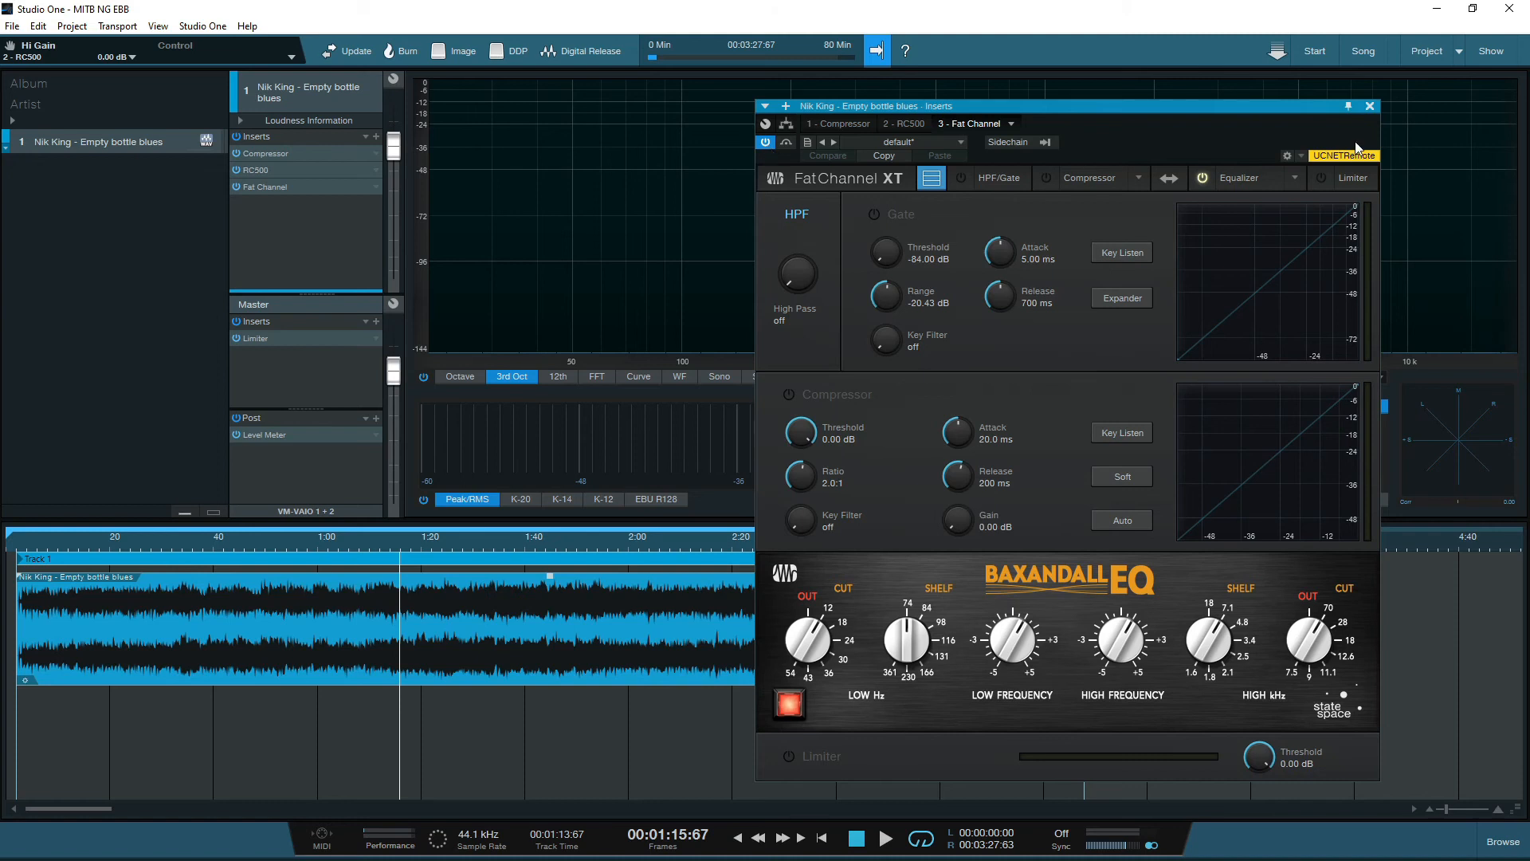
pyautogui.click(1370, 106)
# Play the song from about 0:27 and compare all track inserts bypassed and active, stopping with them active.
pyautogui.click(150, 544)
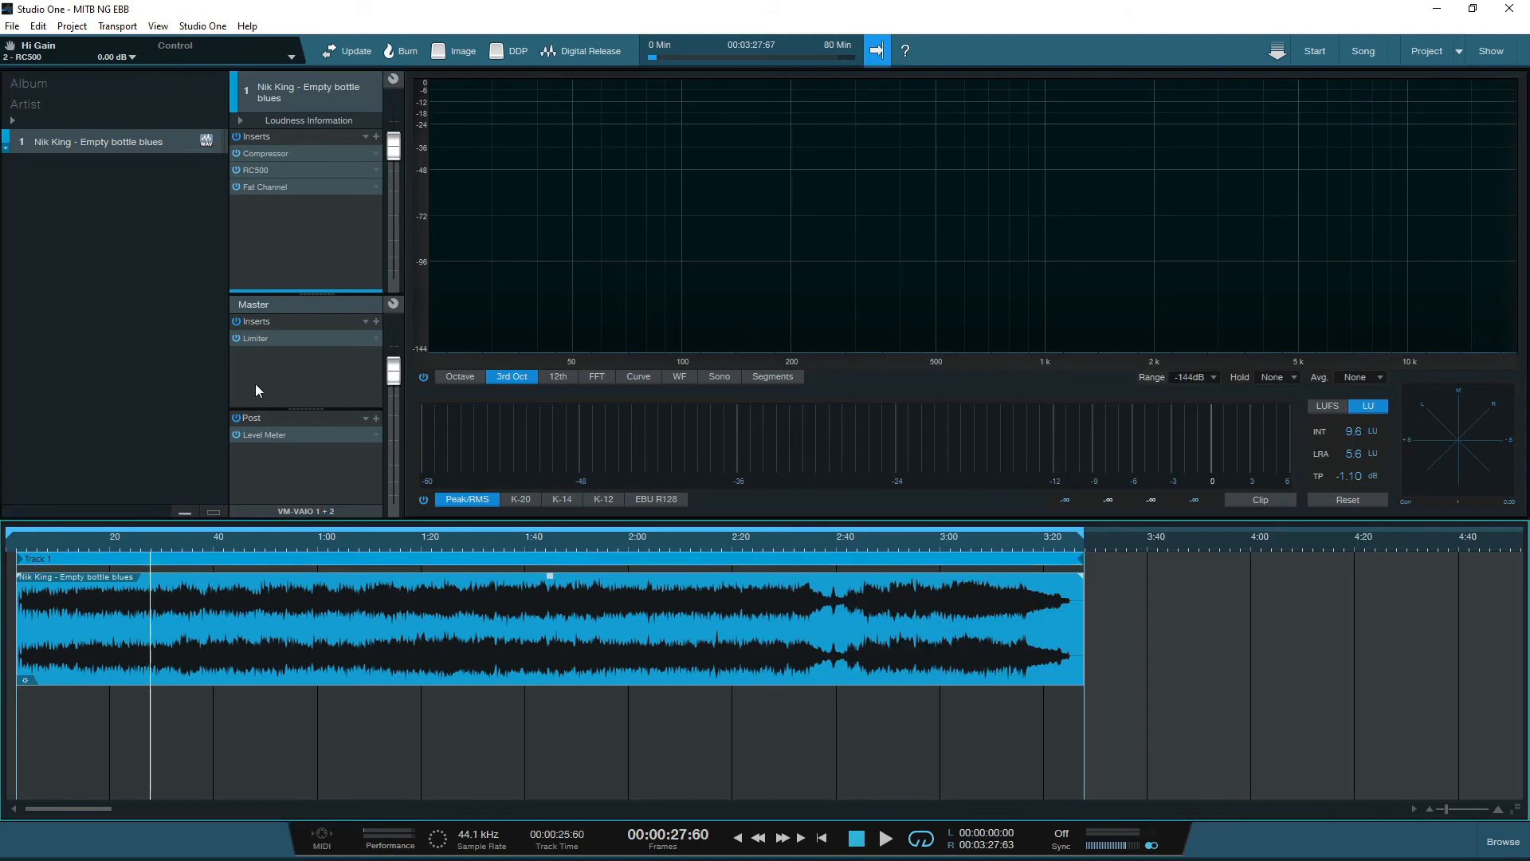
pyautogui.click(236, 136)
pyautogui.press('space')
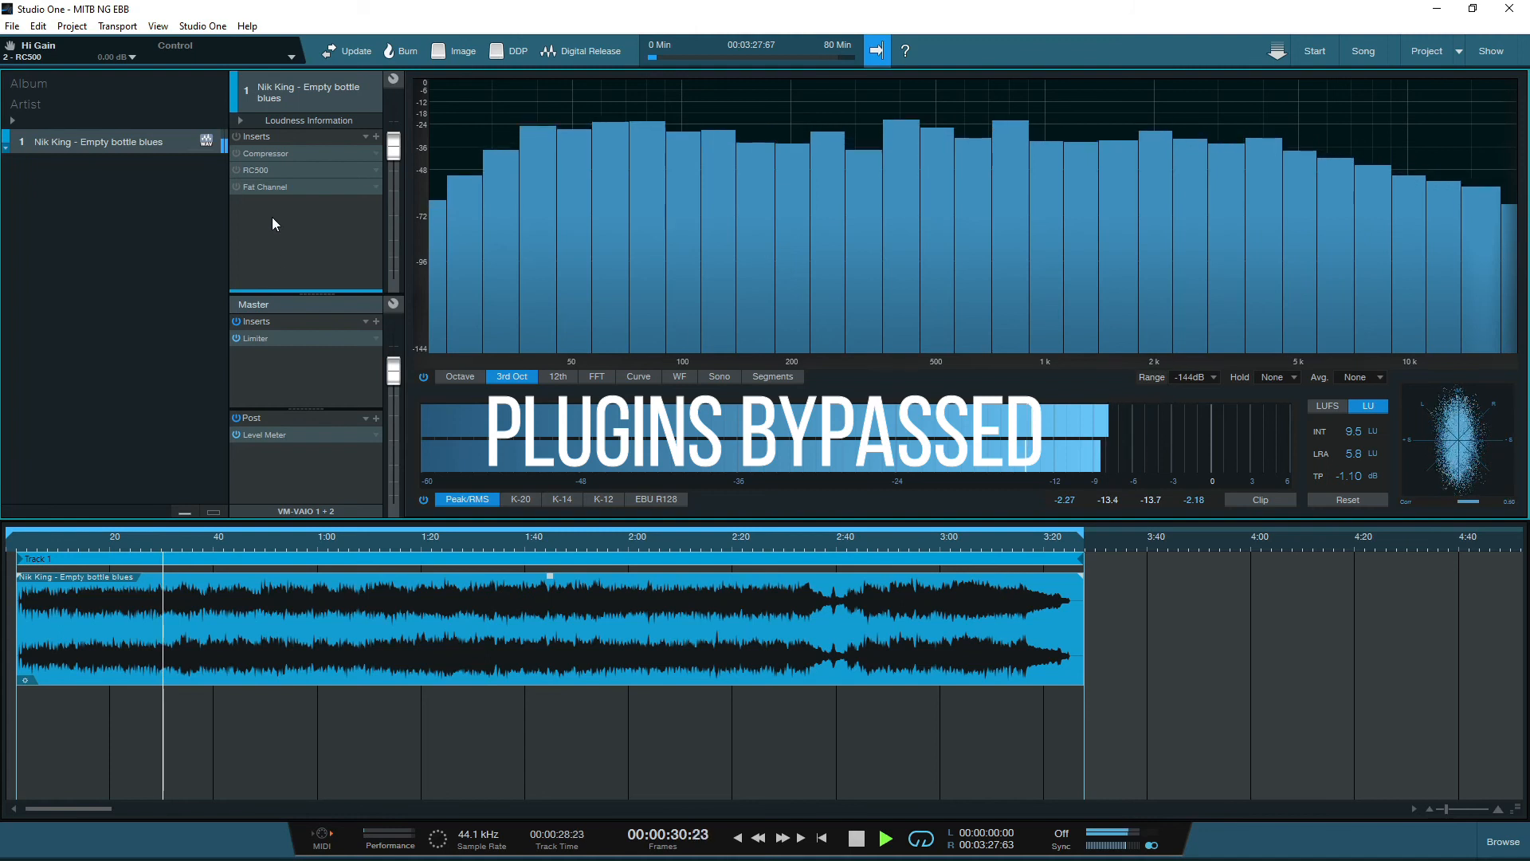
pyautogui.click(236, 137)
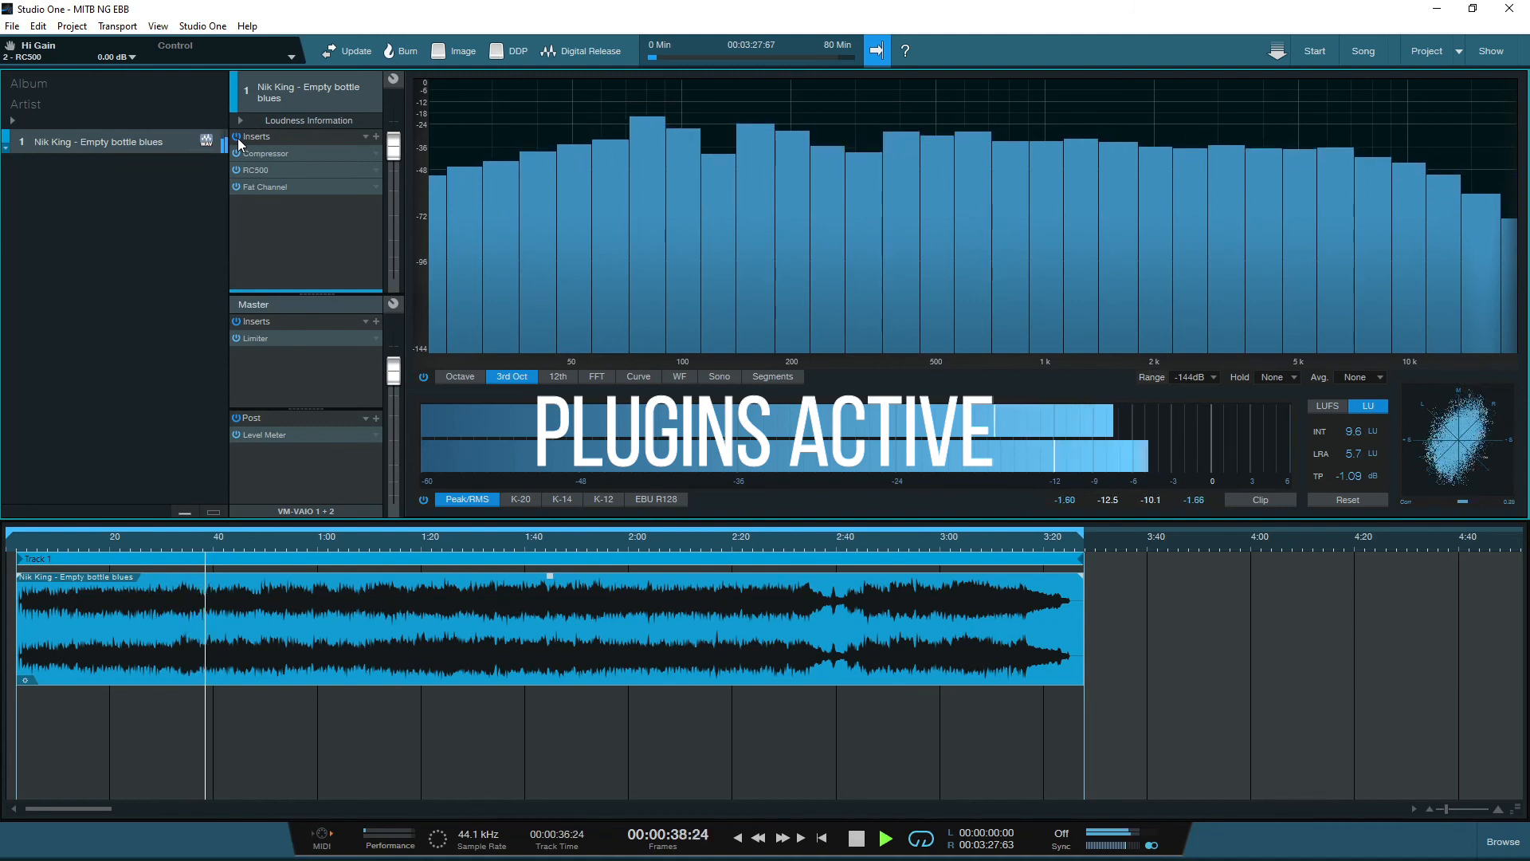
pyautogui.click(236, 137)
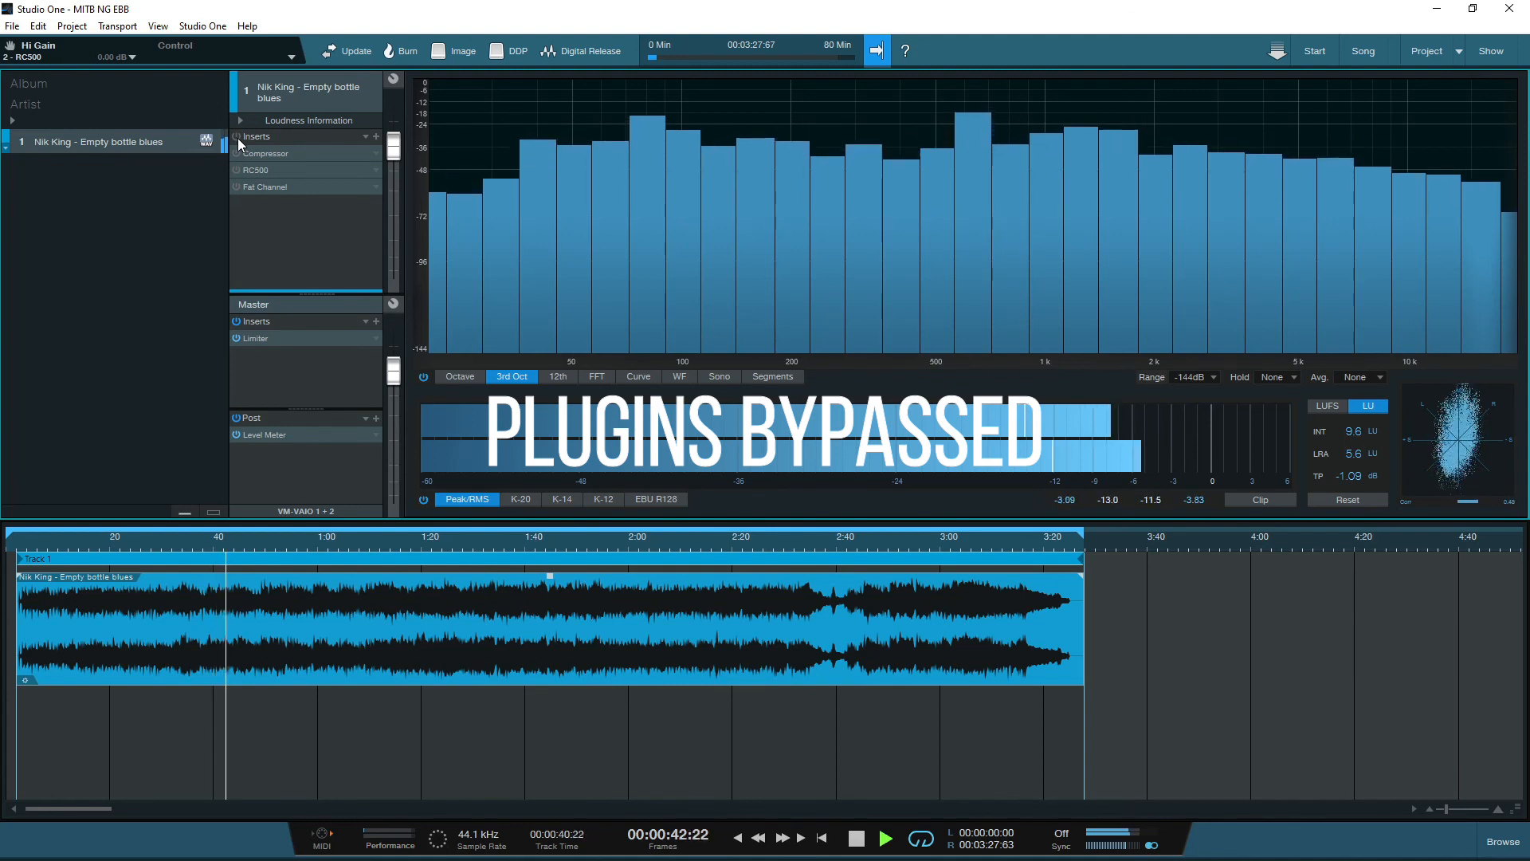
pyautogui.click(238, 137)
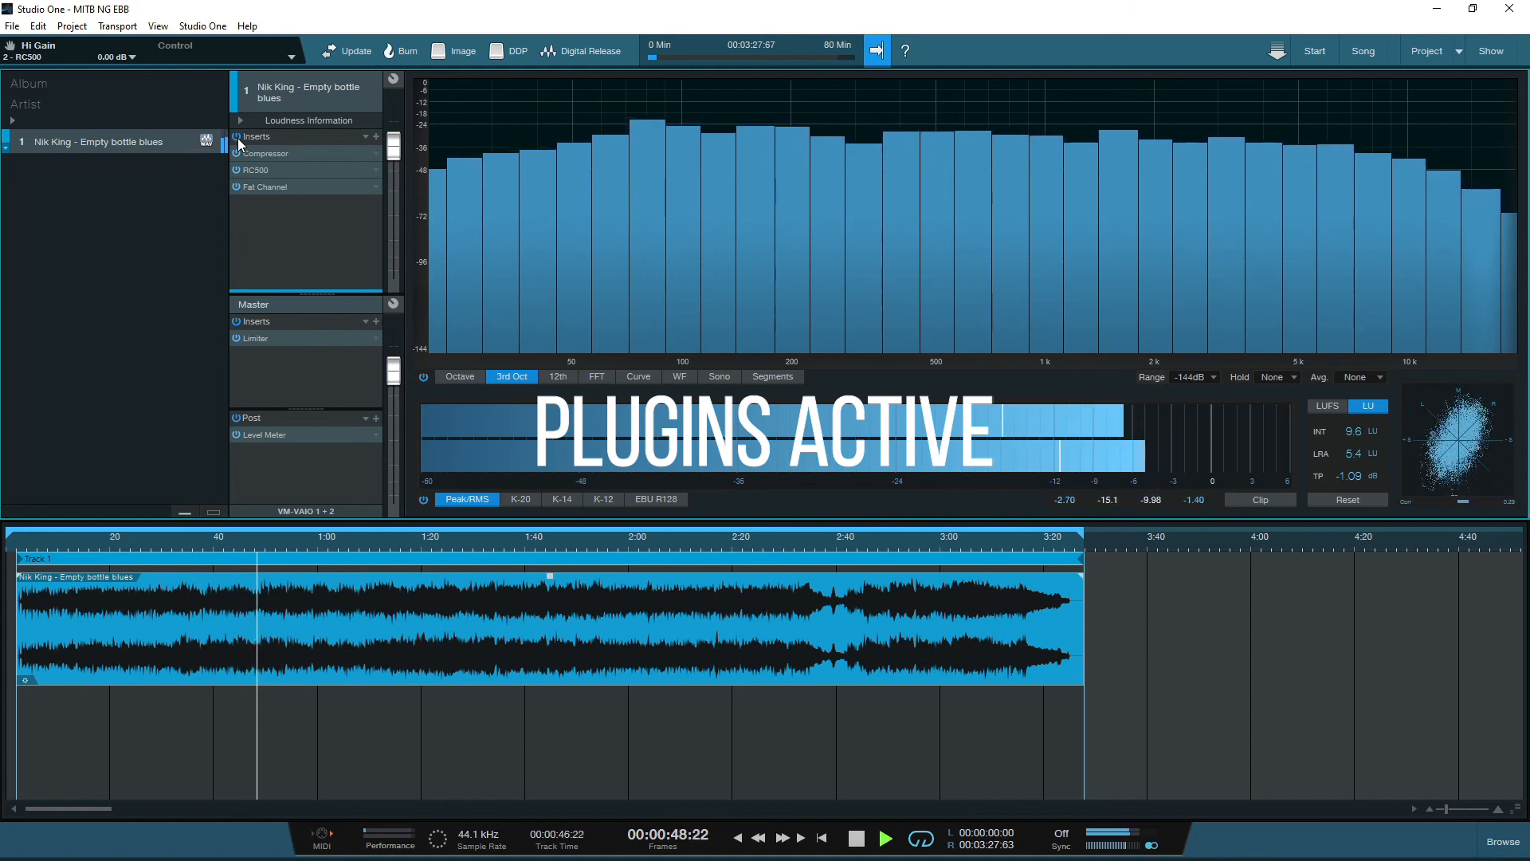
pyautogui.click(236, 136)
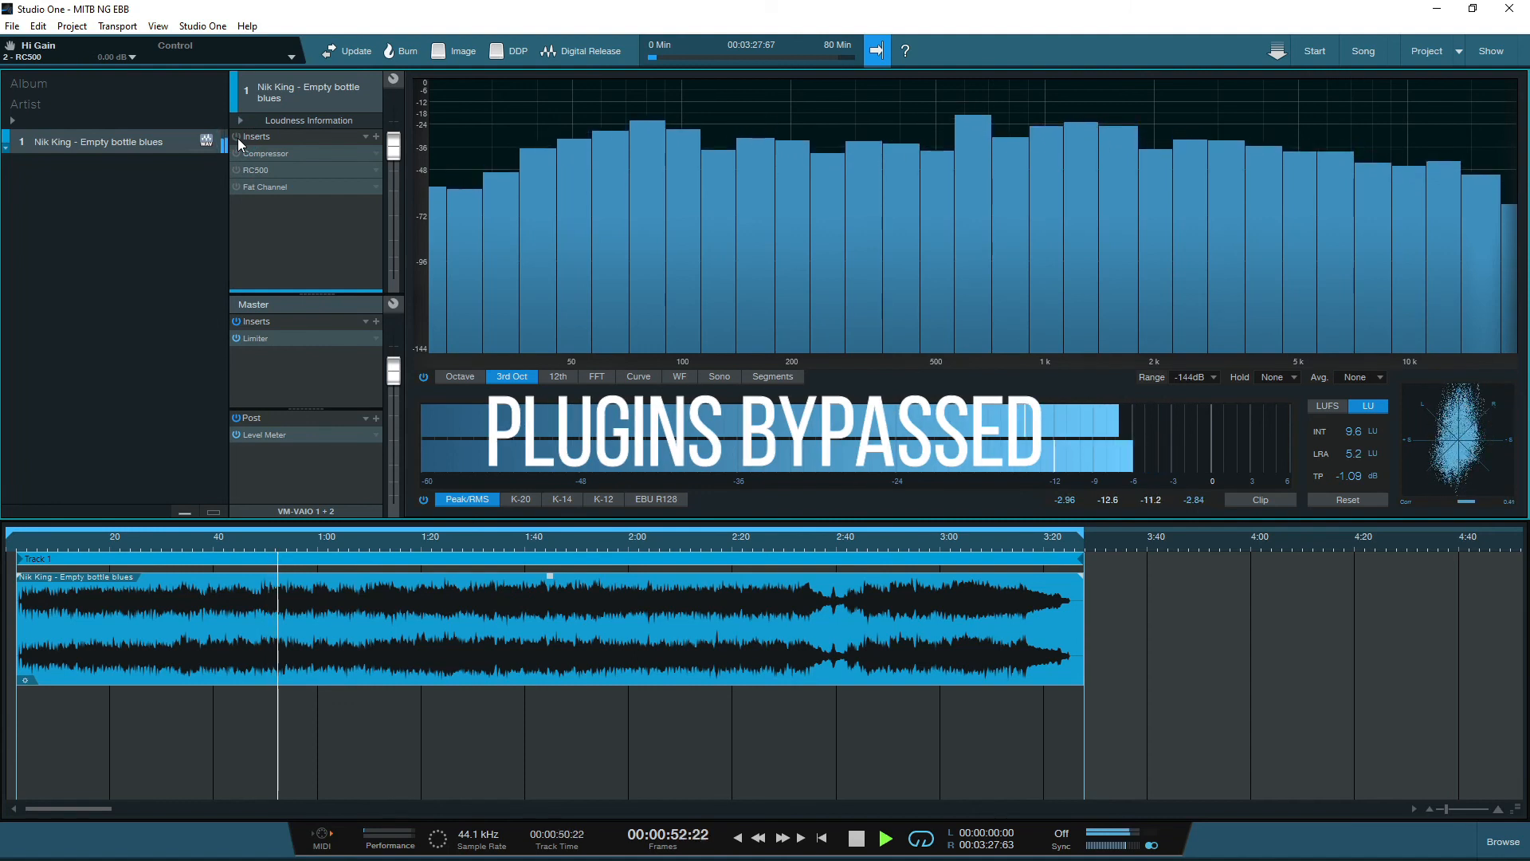
pyautogui.click(237, 137)
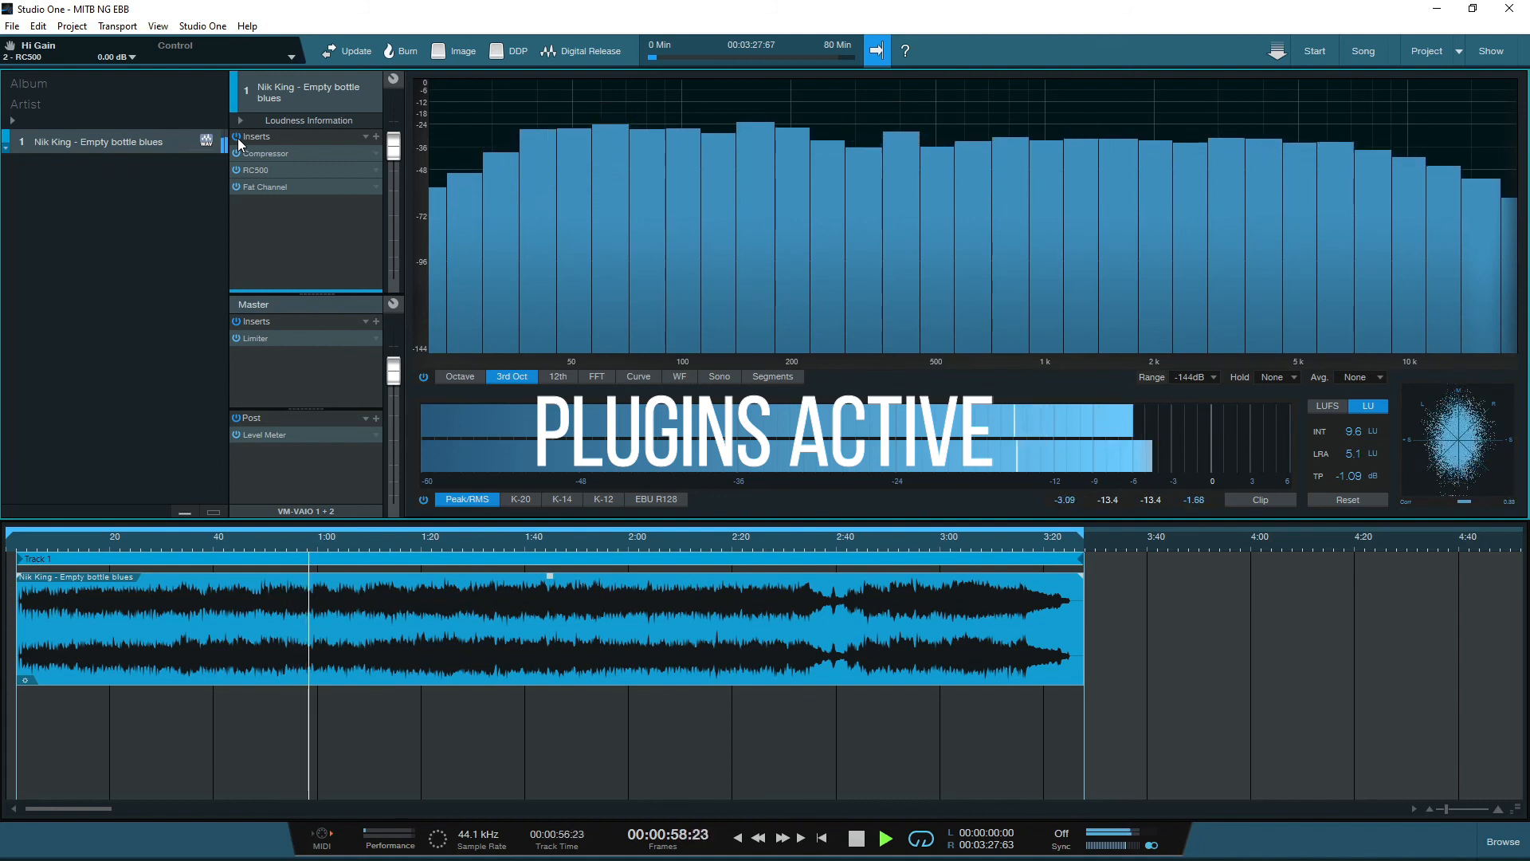
pyautogui.press('space')
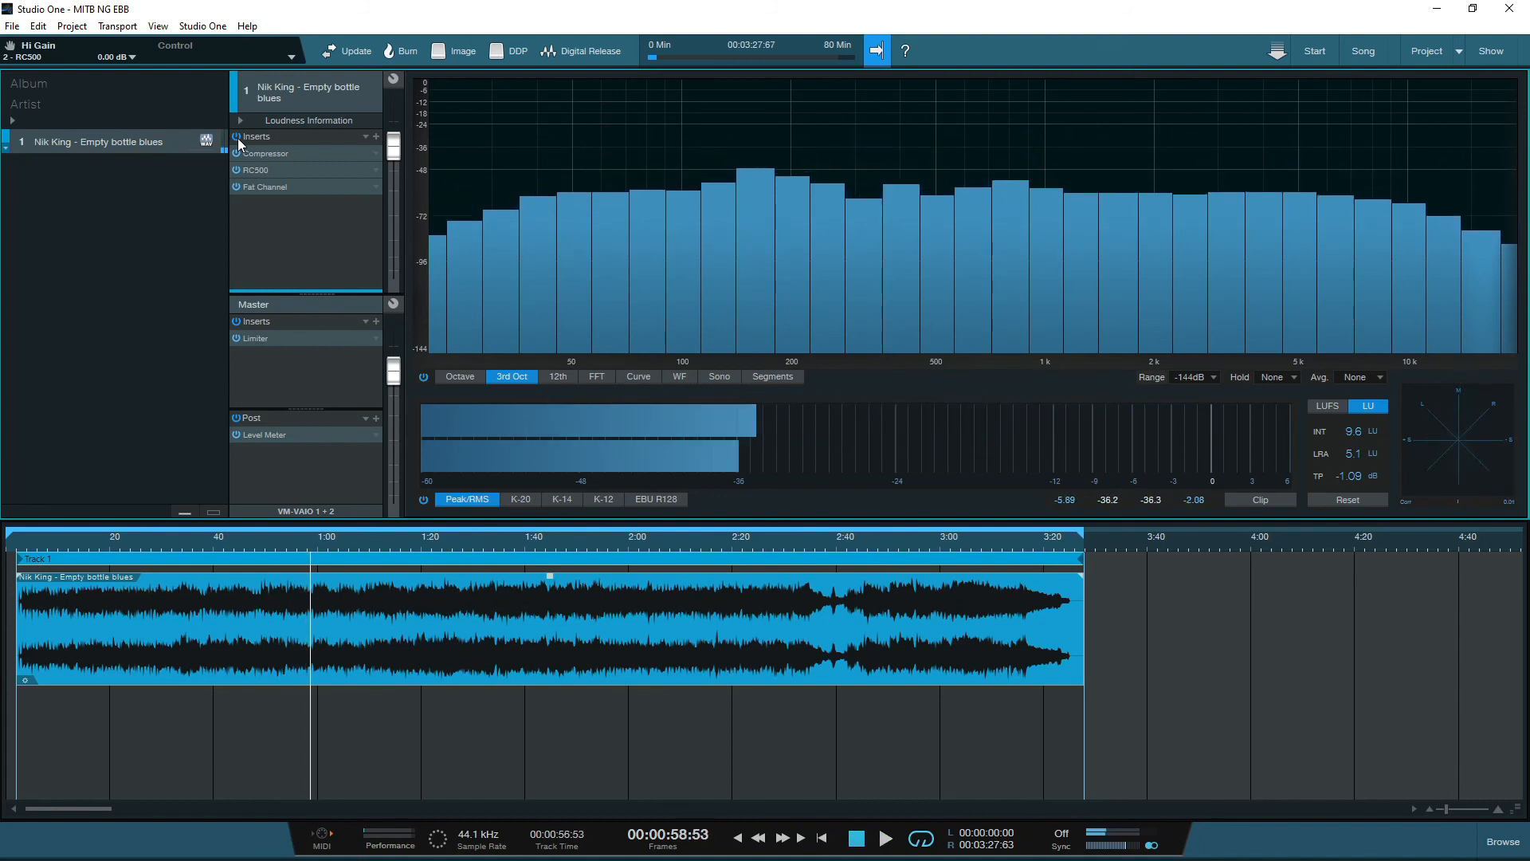